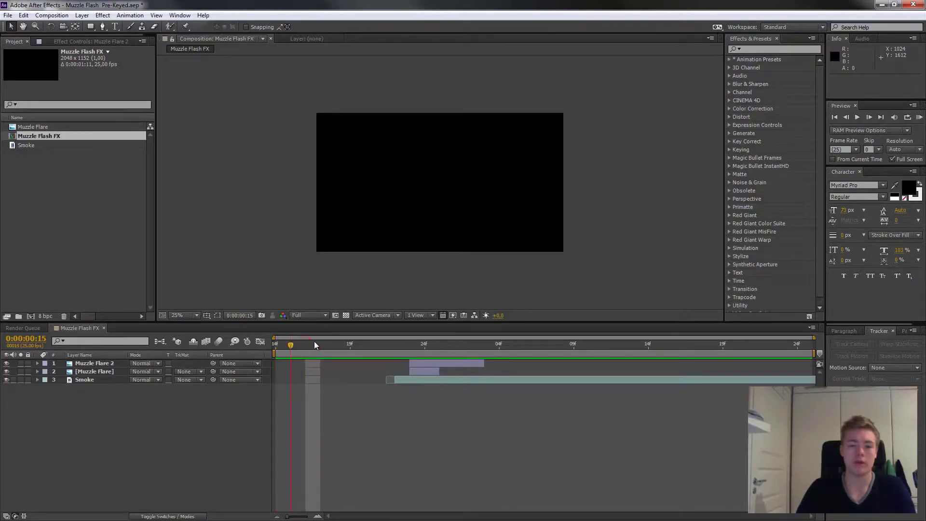
Step: Review the flash and smoke animation, then build a comp from the Muzzle Flare footage
{"action": "left_click_drag", "start_coordinate": [313, 344], "coordinate": [362, 351]}
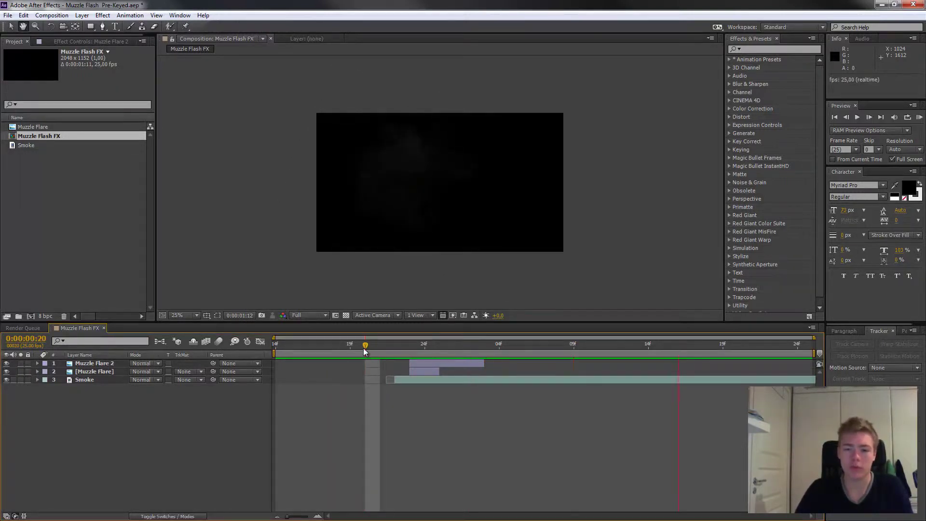
{"action": "key", "text": "space"}
{"action": "left_click_drag", "start_coordinate": [376, 347], "coordinate": [456, 345]}
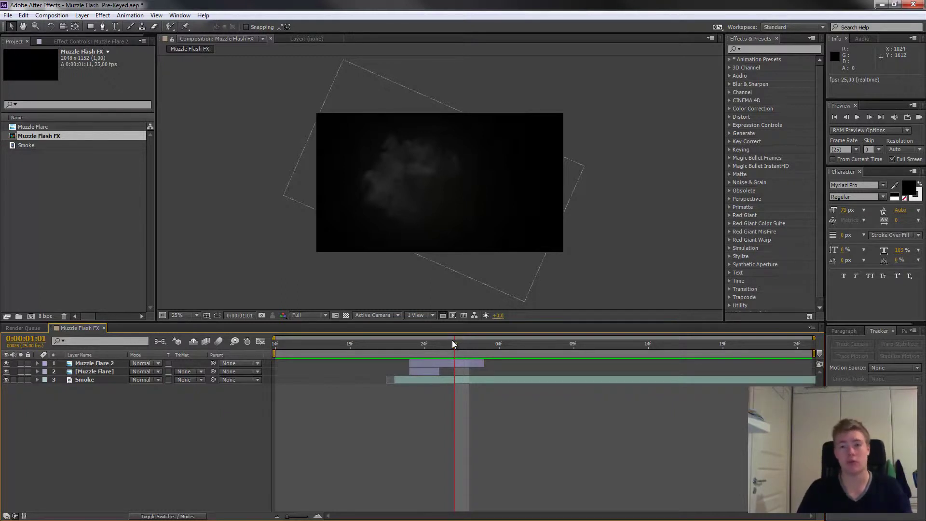
{"action": "mouse_move", "coordinate": [419, 343]}
{"action": "left_mouse_down"}
{"action": "mouse_move", "coordinate": [392, 313]}
{"action": "mouse_move", "coordinate": [426, 323]}
{"action": "mouse_move", "coordinate": [448, 316]}
{"action": "mouse_move", "coordinate": [440, 333]}
{"action": "mouse_move", "coordinate": [396, 340]}
{"action": "mouse_move", "coordinate": [409, 328]}
{"action": "left_mouse_up"}
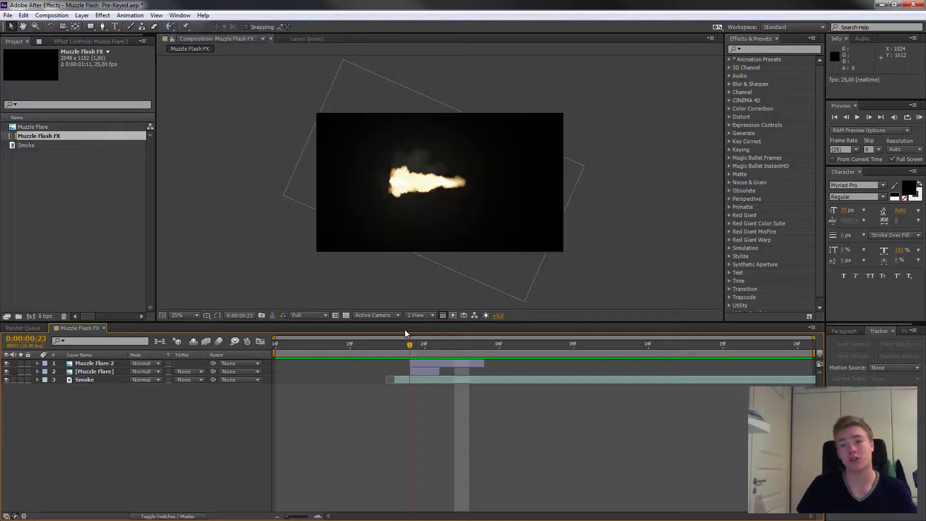
{"action": "left_click_drag", "start_coordinate": [400, 339], "coordinate": [456, 373]}
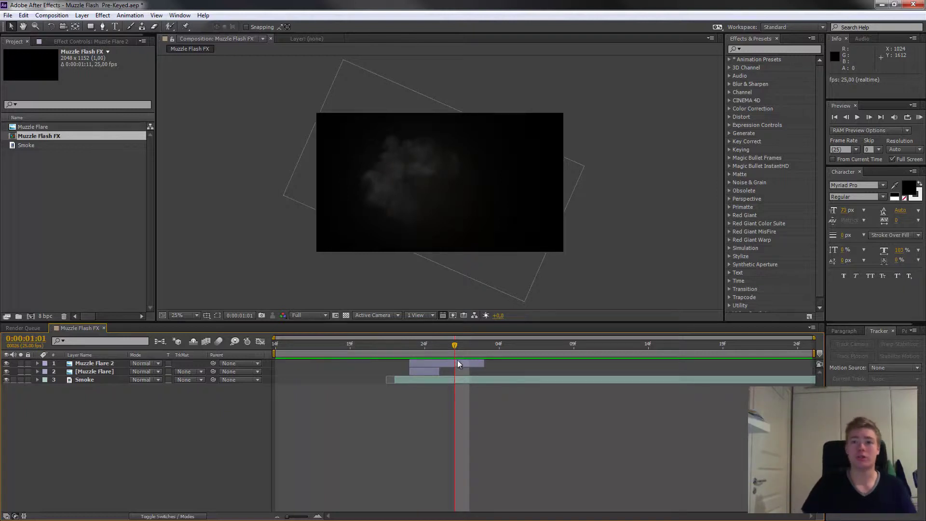
{"action": "left_click_drag", "start_coordinate": [455, 346], "coordinate": [332, 360]}
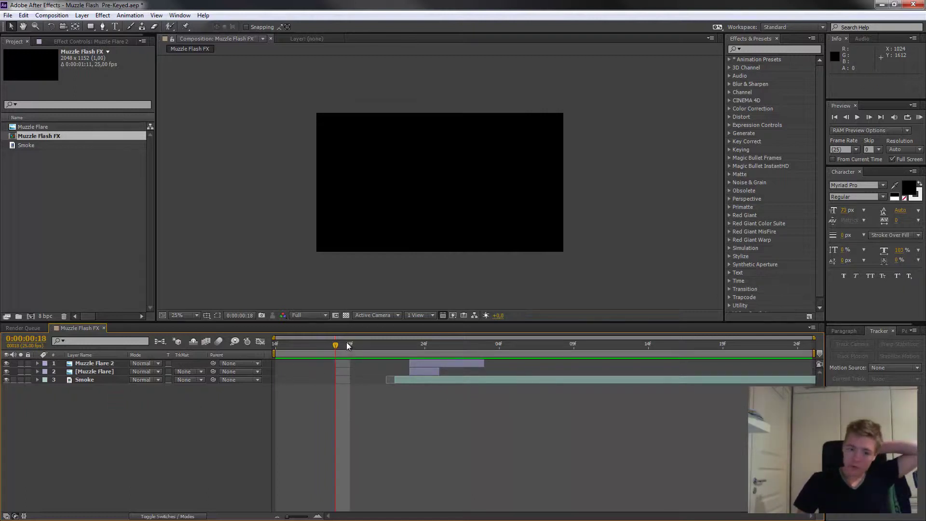
{"action": "left_click", "coordinate": [278, 346]}
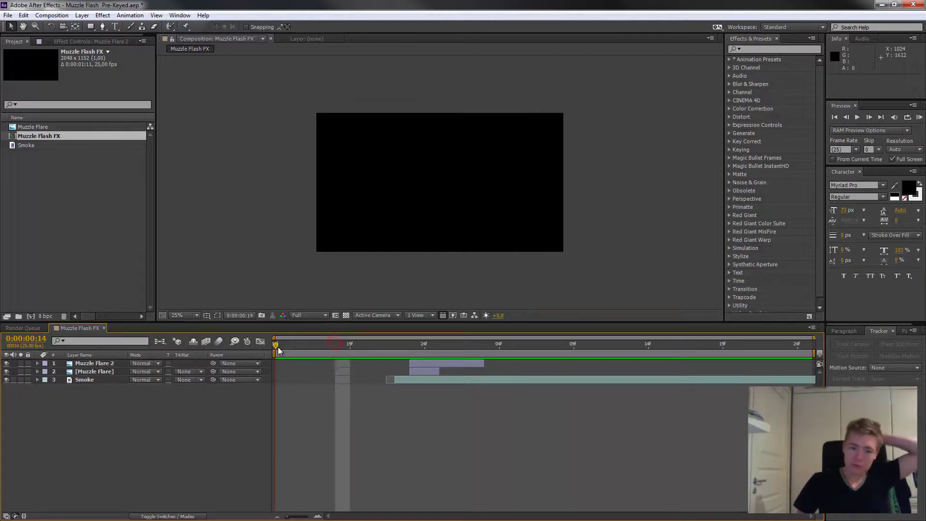
{"action": "left_click", "coordinate": [61, 127]}
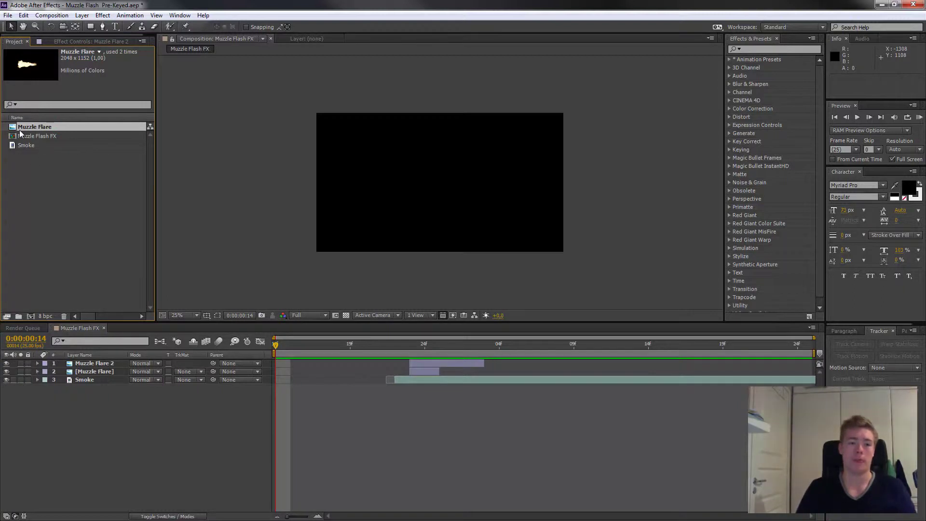
{"action": "left_click_drag", "start_coordinate": [20, 127], "coordinate": [29, 314]}
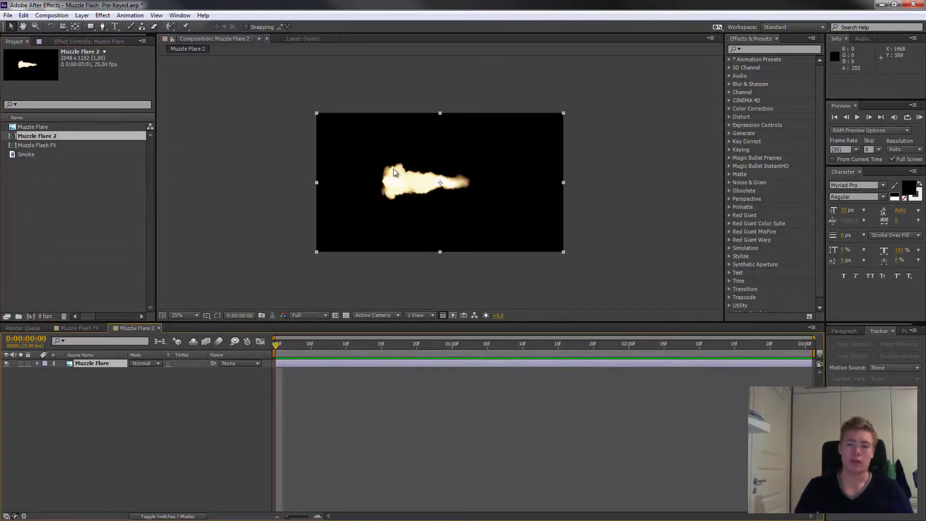
Step: Add a dark grey solid (252525) layer to the Muzzle Flare 2 comp
{"action": "right_click", "coordinate": [137, 404]}
{"action": "mouse_move", "coordinate": [164, 410]}
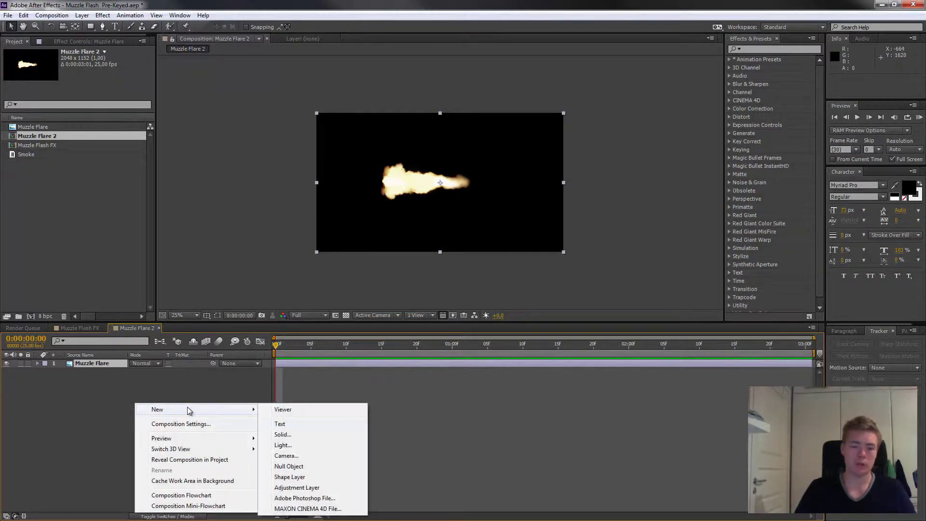
{"action": "left_click", "coordinate": [285, 435]}
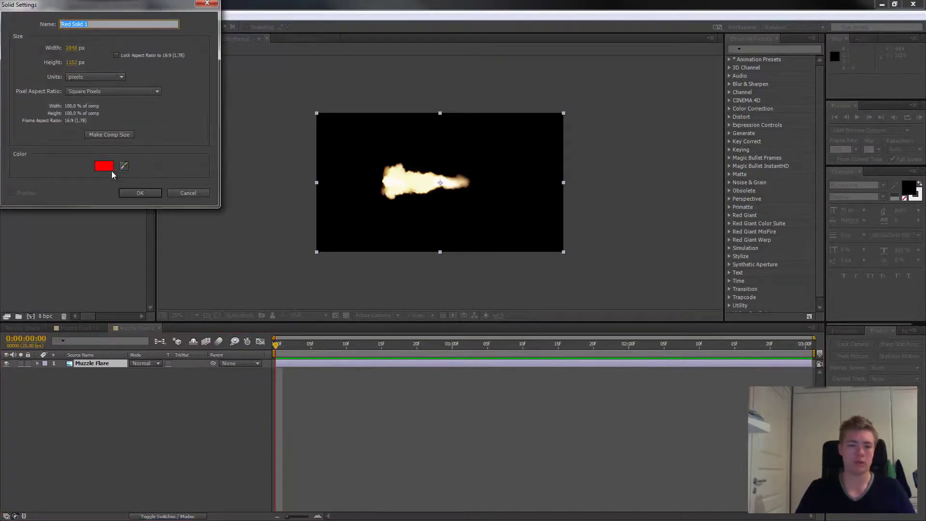
{"action": "left_click", "coordinate": [104, 166]}
{"action": "left_click_drag", "start_coordinate": [72, 121], "coordinate": [5, 150]}
{"action": "left_click", "coordinate": [12, 126]}
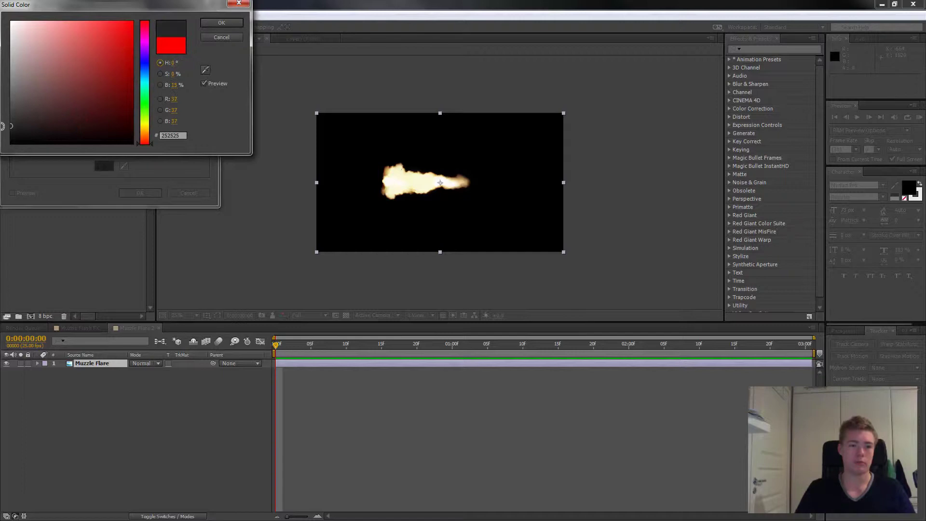
{"action": "left_click", "coordinate": [217, 22]}
{"action": "left_click", "coordinate": [142, 193]}
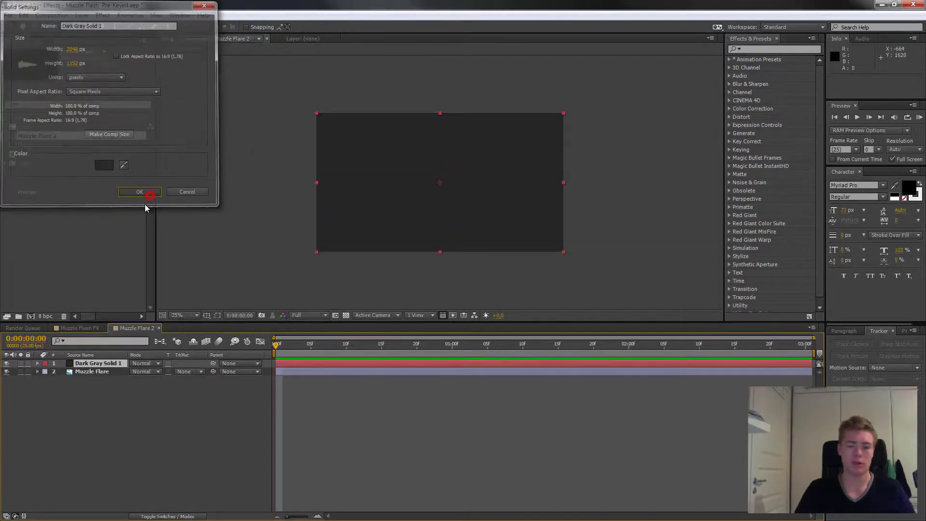
{"action": "left_click", "coordinate": [84, 365]}
Step: Place the dark grey solid beneath the flare and scale the flare to 66%
{"action": "left_click_drag", "start_coordinate": [79, 382], "coordinate": [138, 377]}
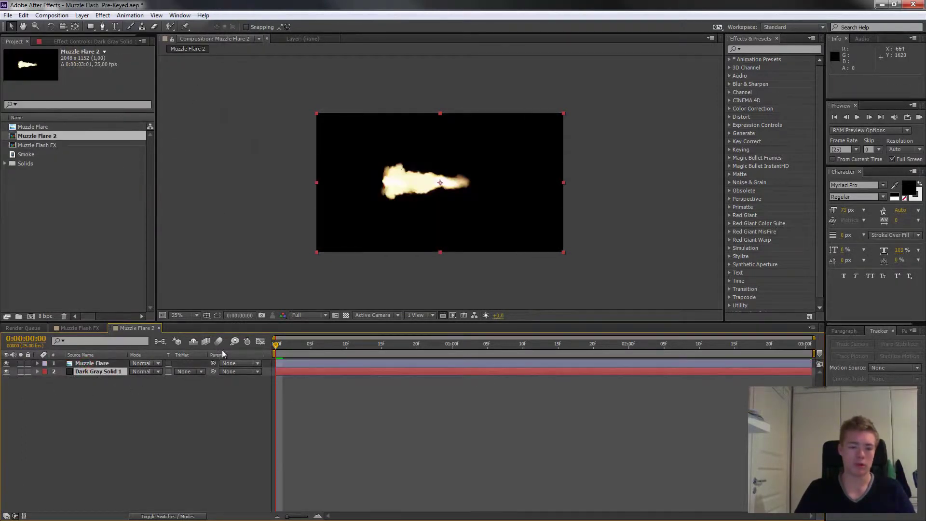
{"action": "left_click", "coordinate": [110, 364]}
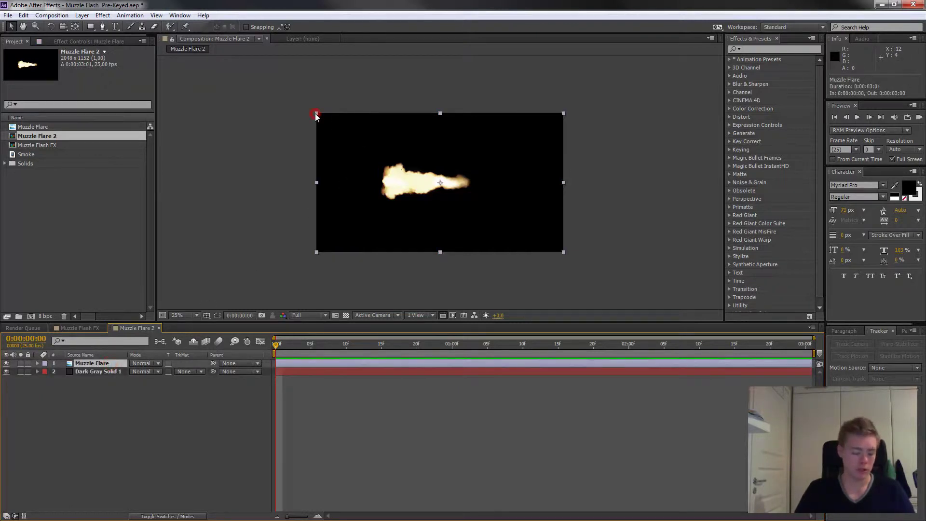
{"action": "left_click_drag", "start_coordinate": [316, 114], "coordinate": [358, 137]}
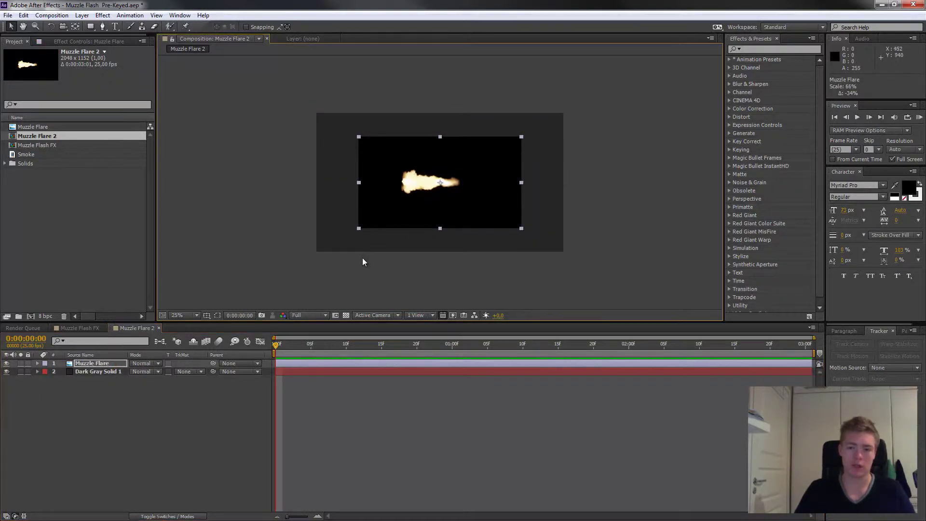
Step: Hide Dark Gray Solid 1 and turn on the transparency grid
{"action": "left_click", "coordinate": [6, 372]}
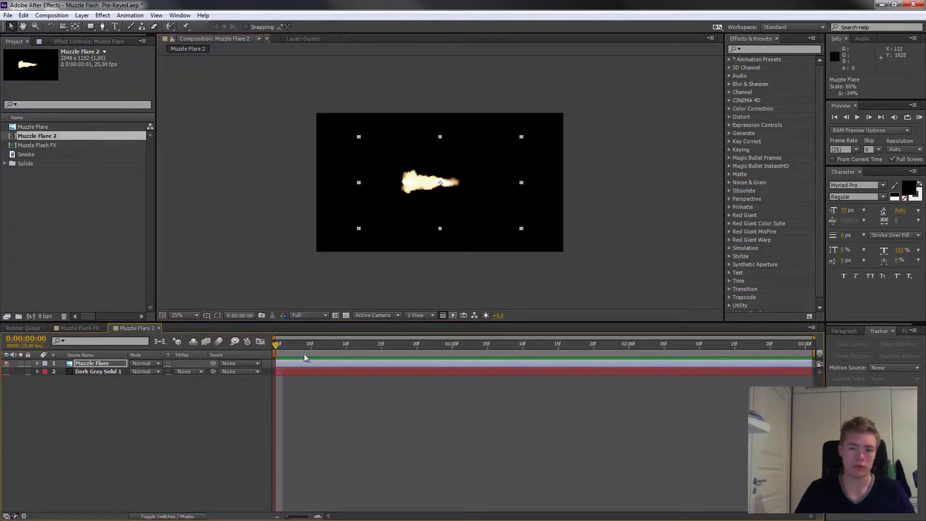
{"action": "left_click", "coordinate": [346, 315]}
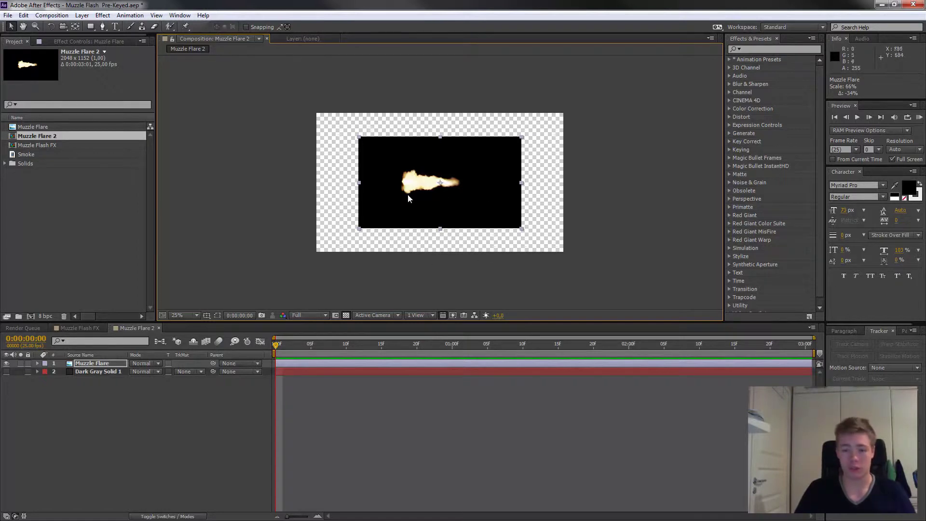
{"action": "scroll", "coordinate": [423, 195], "scroll_direction": "up", "scroll_amount": 6}
{"action": "scroll", "coordinate": [424, 196], "scroll_direction": "down", "scroll_amount": 4}
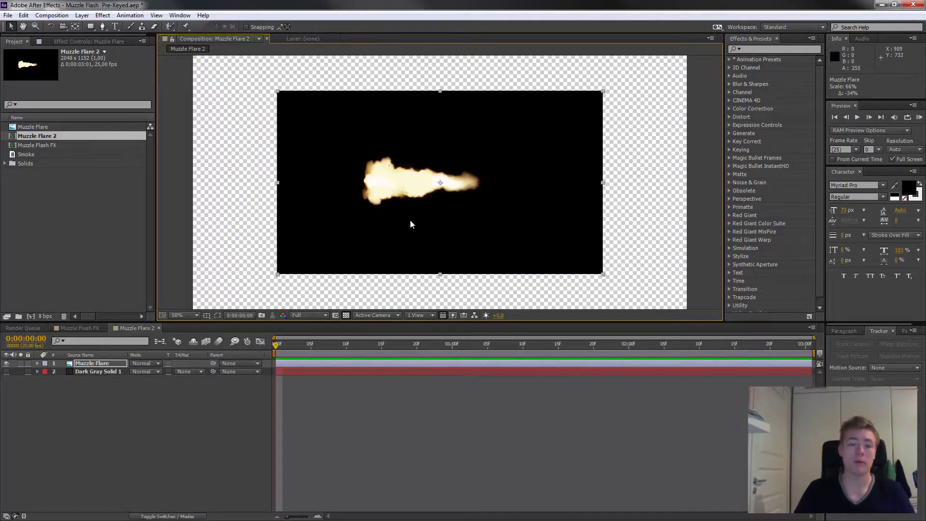
{"action": "scroll", "coordinate": [410, 219], "scroll_direction": "down", "scroll_amount": 2}
Step: Try Screen and Add blend modes on the flare, then return it to Normal
{"action": "left_click", "coordinate": [160, 363]}
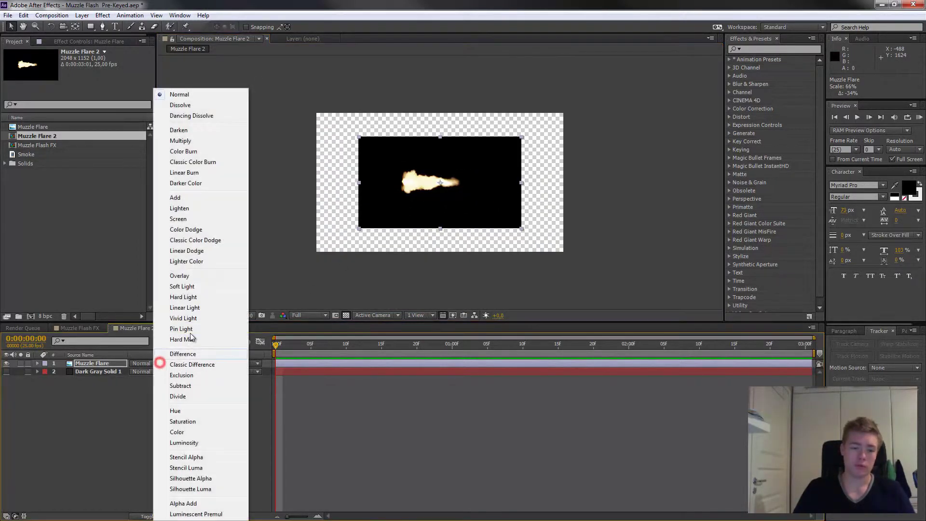
{"action": "left_click", "coordinate": [198, 218]}
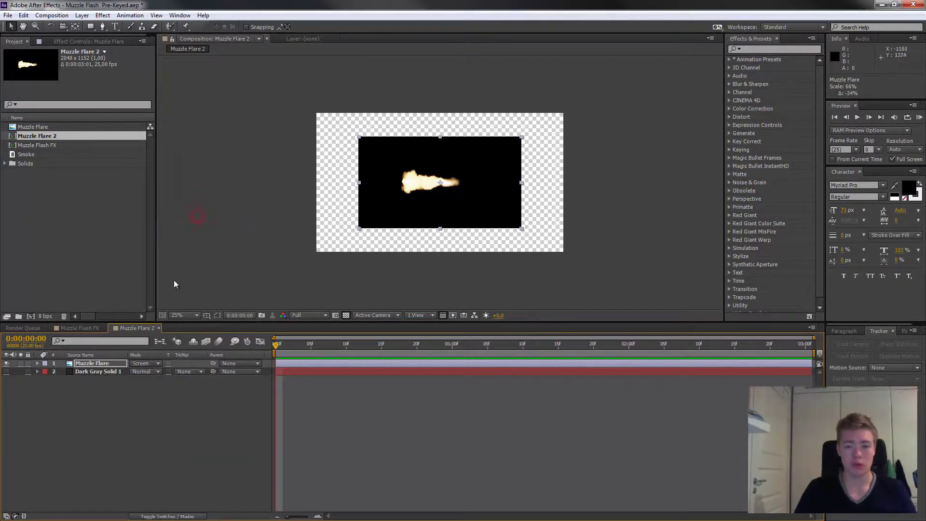
{"action": "left_click", "coordinate": [144, 363]}
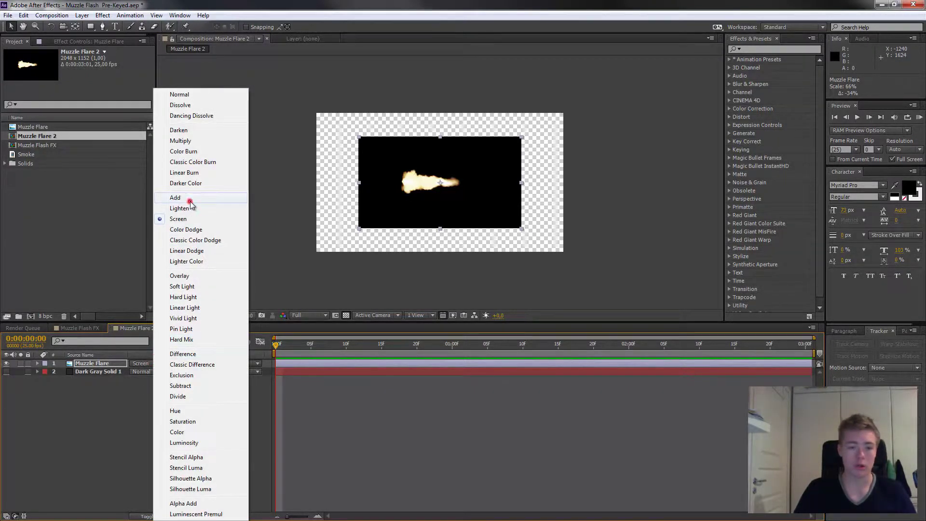
{"action": "left_click", "coordinate": [189, 202]}
{"action": "left_click", "coordinate": [152, 366]}
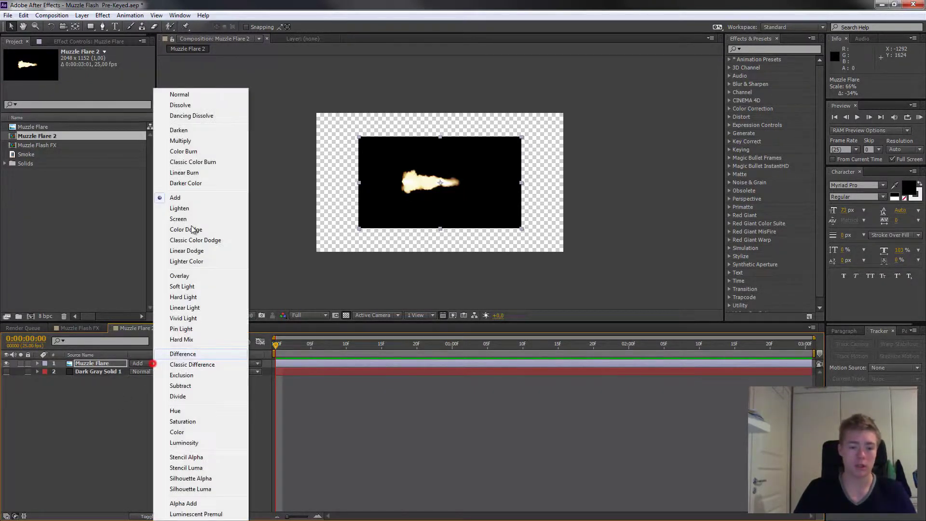
{"action": "left_click", "coordinate": [186, 97]}
{"action": "left_click", "coordinate": [81, 409]}
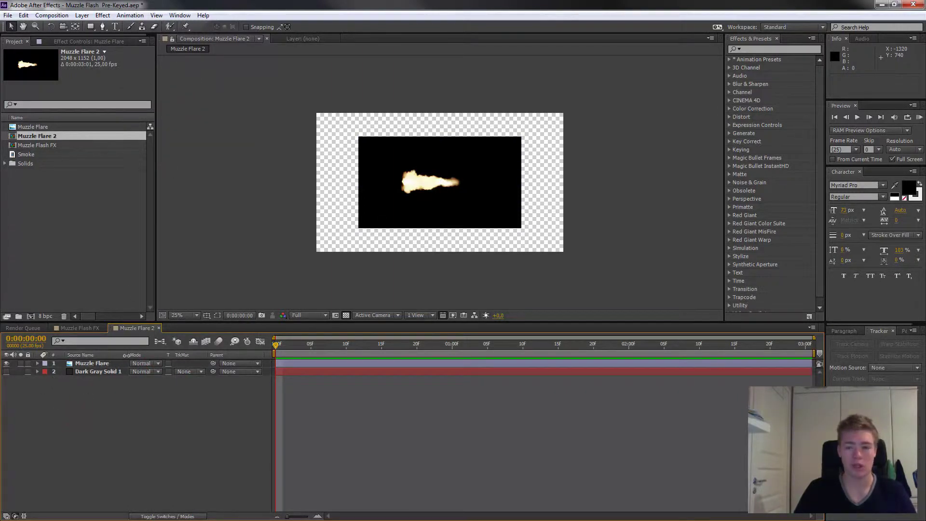
{"action": "left_click", "coordinate": [109, 364]}
Step: Apply Shift Channels to the flare, taking its alpha from the Red channel
{"action": "left_click", "coordinate": [100, 16]}
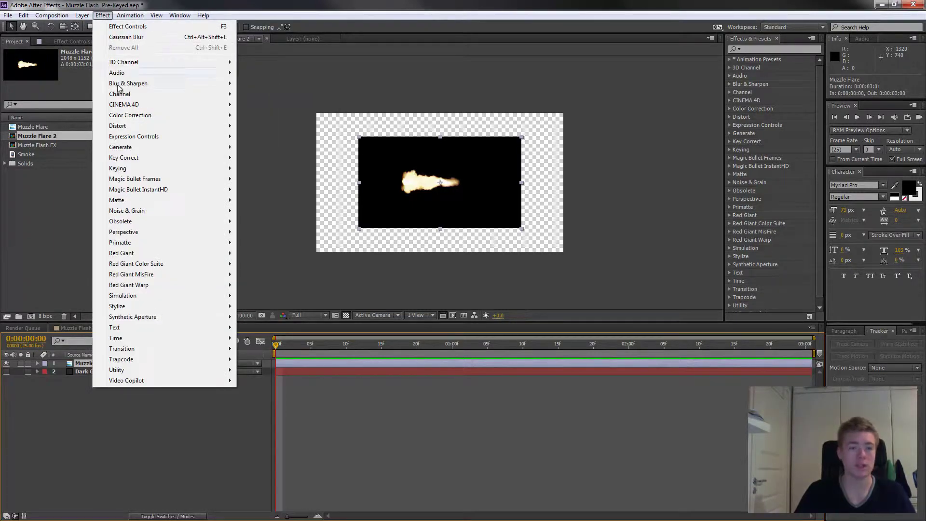
{"action": "mouse_move", "coordinate": [120, 94]}
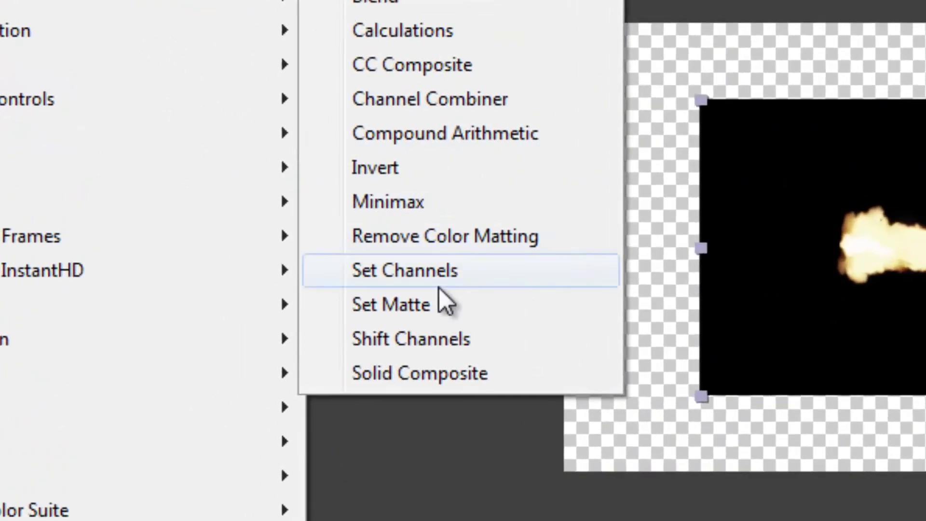
{"action": "left_click", "coordinate": [429, 339]}
{"action": "left_click", "coordinate": [421, 225]}
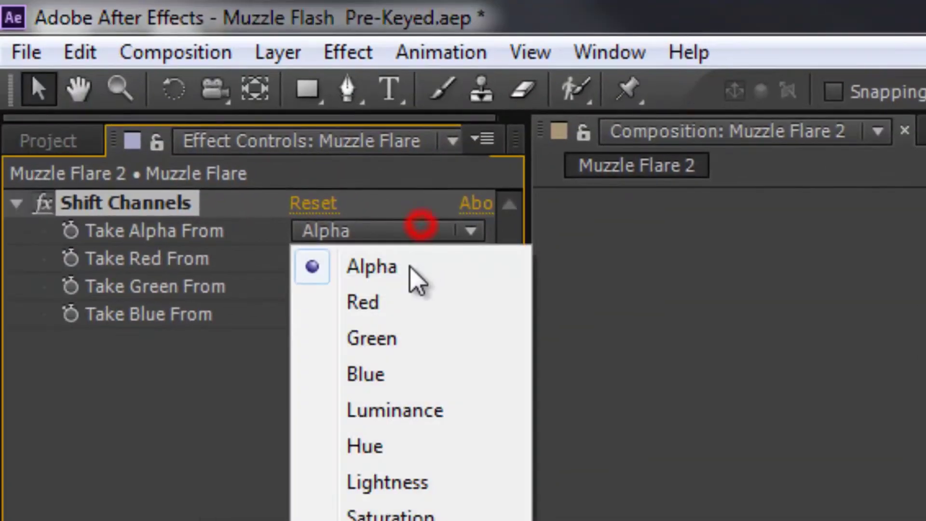
{"action": "left_click", "coordinate": [420, 307]}
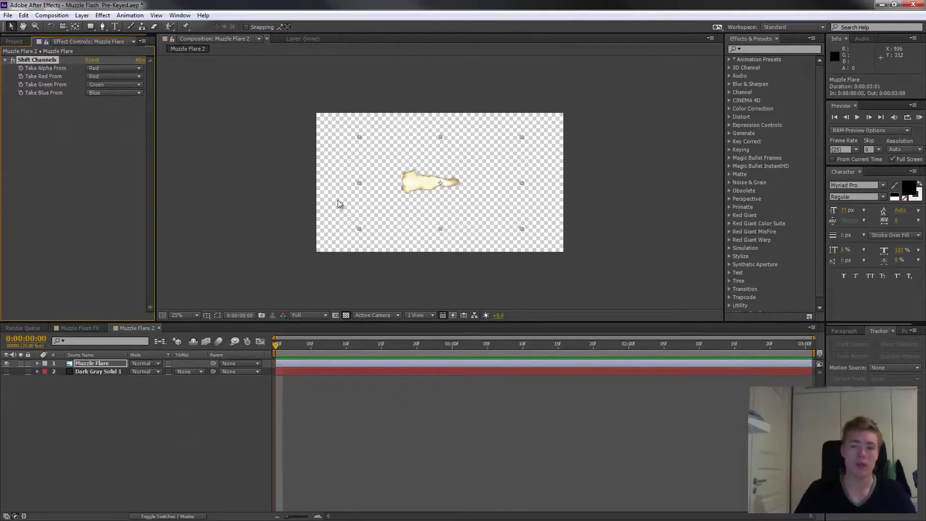
{"action": "scroll", "coordinate": [443, 190], "scroll_direction": "up", "scroll_amount": 6}
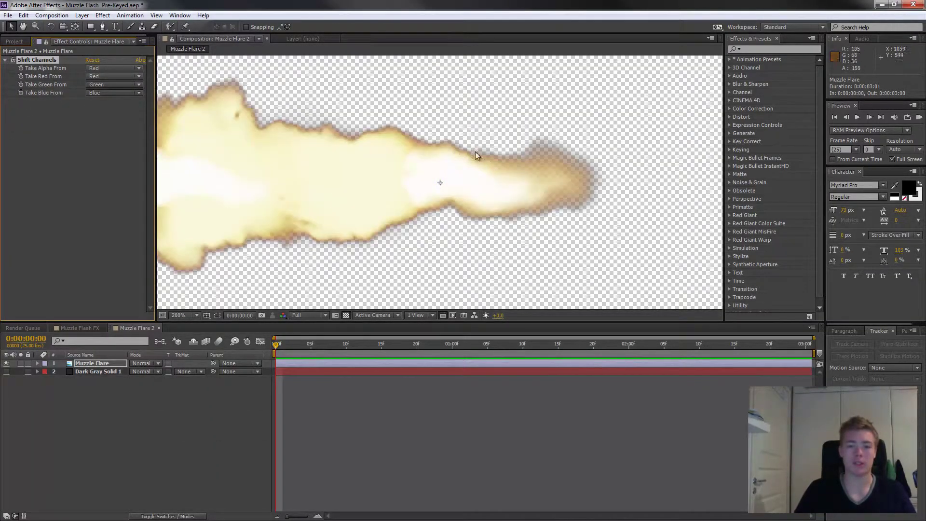
{"action": "scroll", "coordinate": [489, 161], "scroll_direction": "down", "scroll_amount": 2}
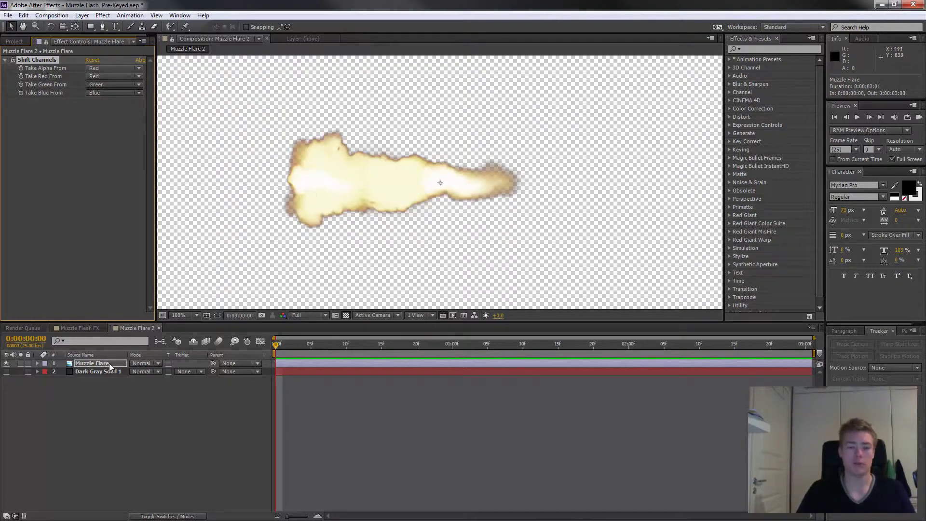
Step: Apply Remove Color Matting to the flare and collapse the Shift Channels settings
{"action": "left_click", "coordinate": [107, 16]}
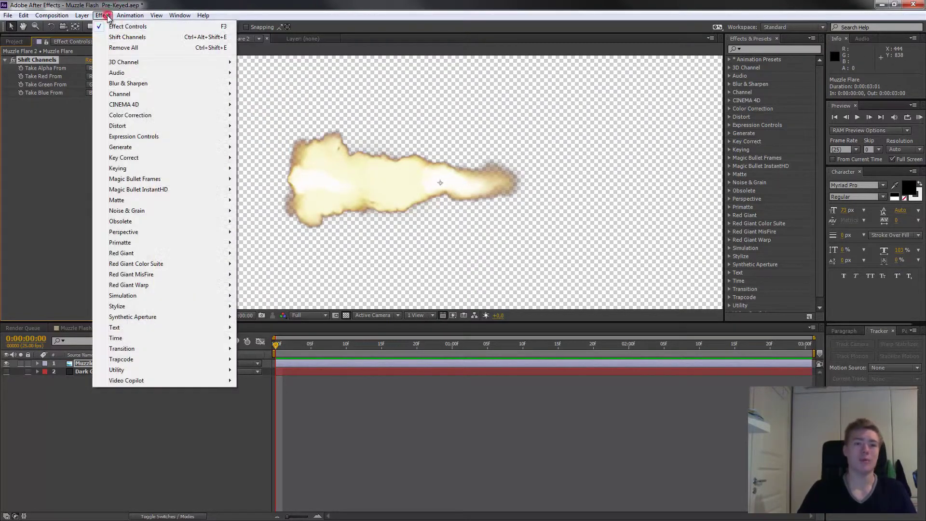
{"action": "mouse_move", "coordinate": [121, 92]}
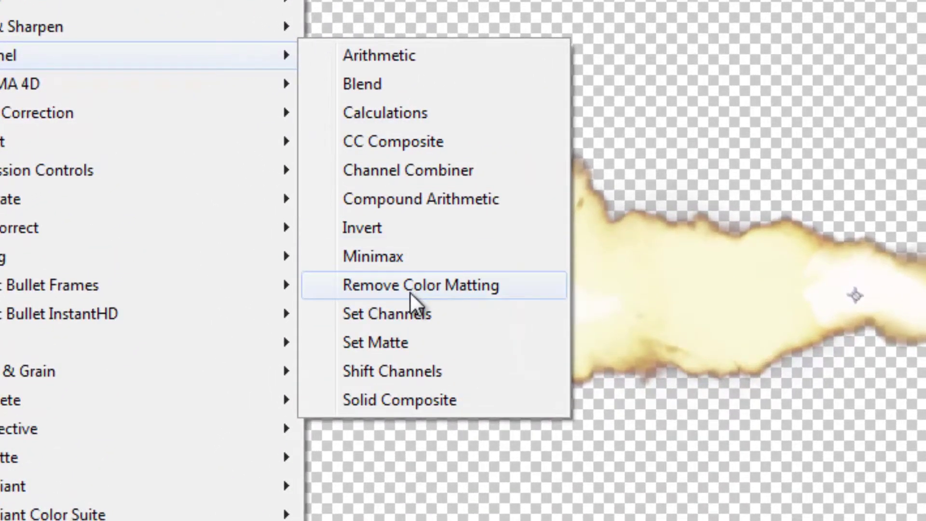
{"action": "left_click", "coordinate": [357, 214]}
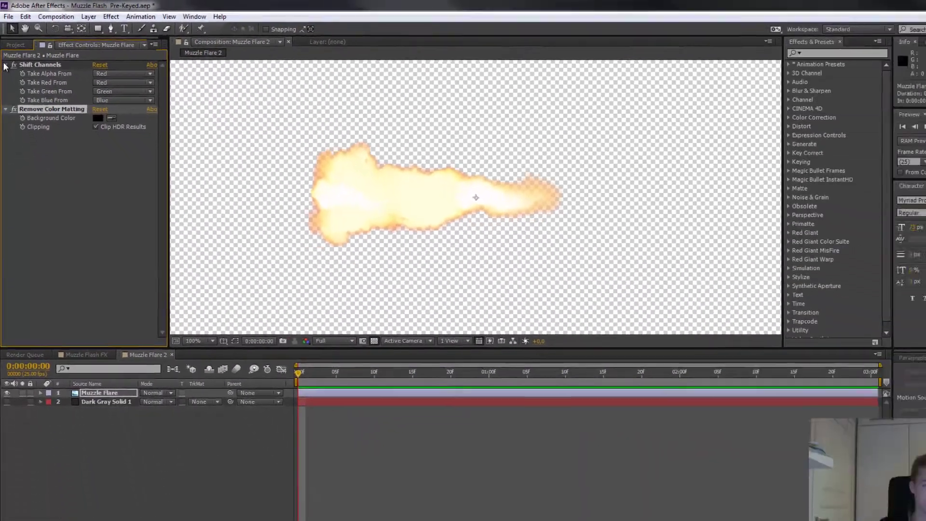
{"action": "left_click", "coordinate": [8, 97]}
Step: Switch the comp background back to black and move the flare's start to about frame 20
{"action": "left_click", "coordinate": [3, 70]}
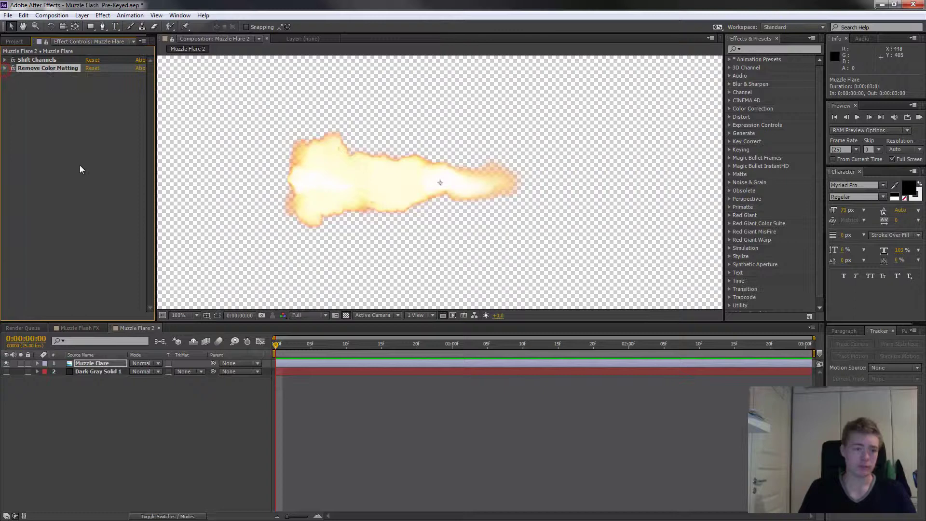
{"action": "left_click", "coordinate": [89, 292]}
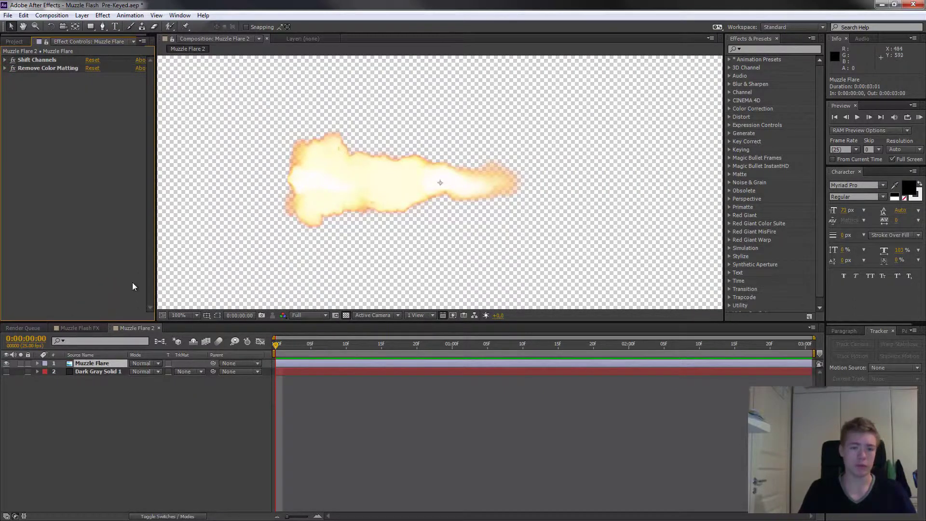
{"action": "scroll", "coordinate": [270, 225], "scroll_direction": "down", "scroll_amount": 2}
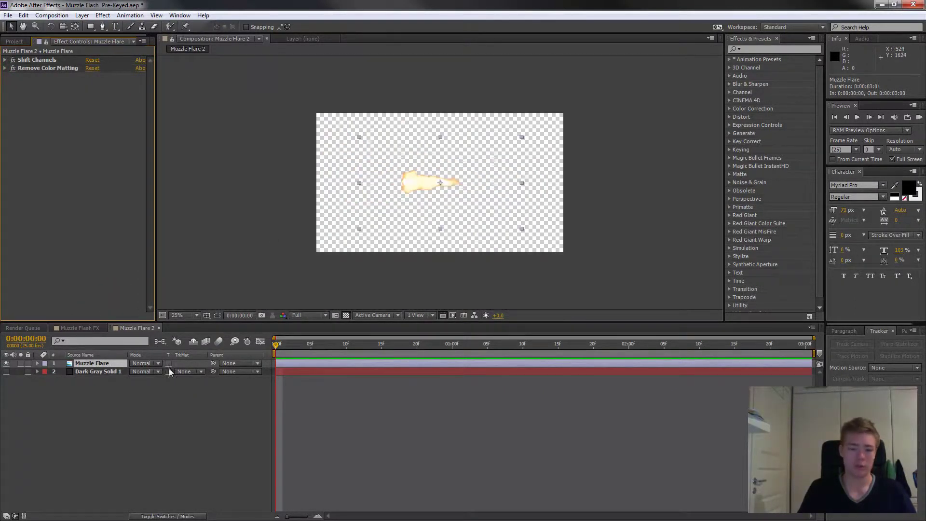
{"action": "left_click", "coordinate": [346, 315]}
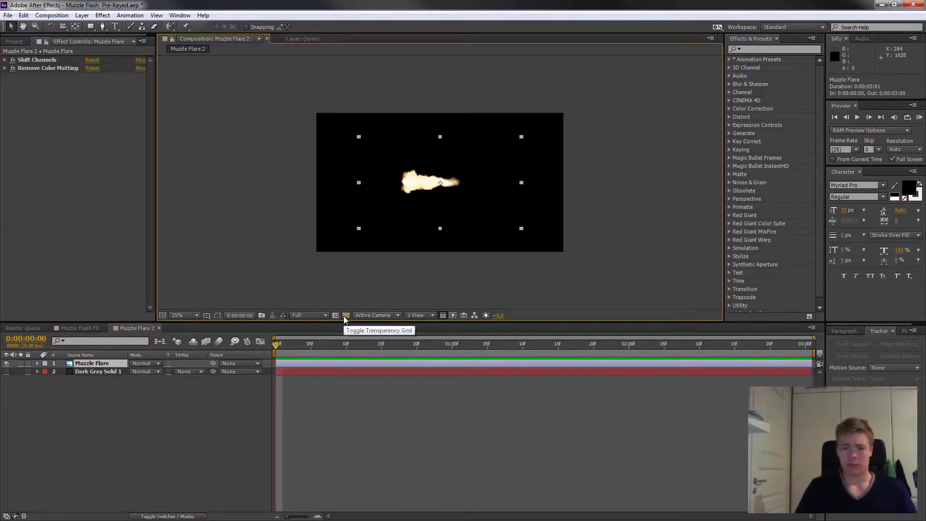
{"action": "left_click", "coordinate": [109, 383]}
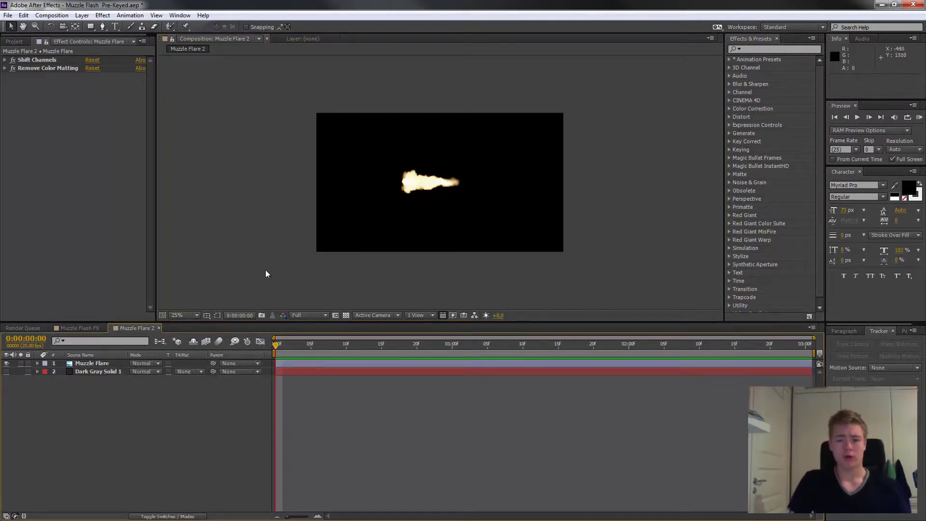
{"action": "left_click_drag", "start_coordinate": [277, 363], "coordinate": [428, 363]}
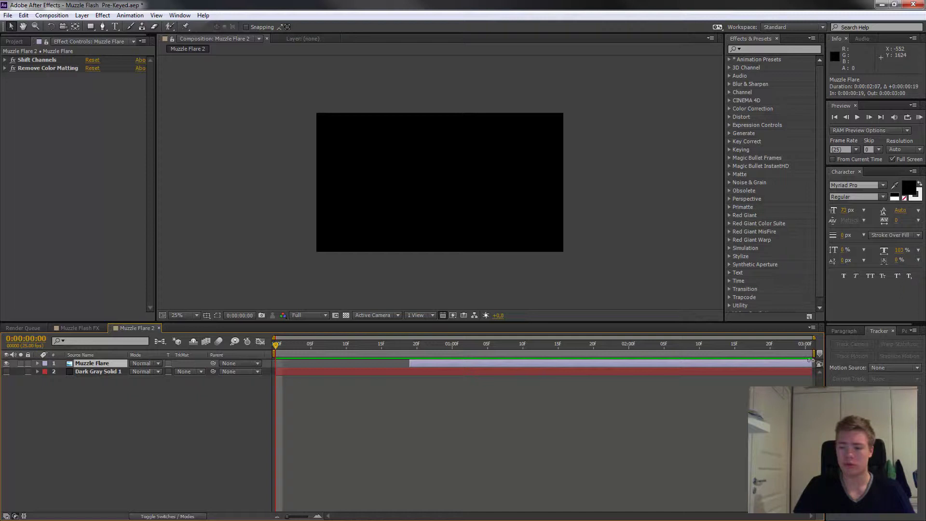
Step: End the Muzzle Flare layer at about 21 frames and preview it
{"action": "left_click_drag", "start_coordinate": [812, 360], "coordinate": [430, 369]}
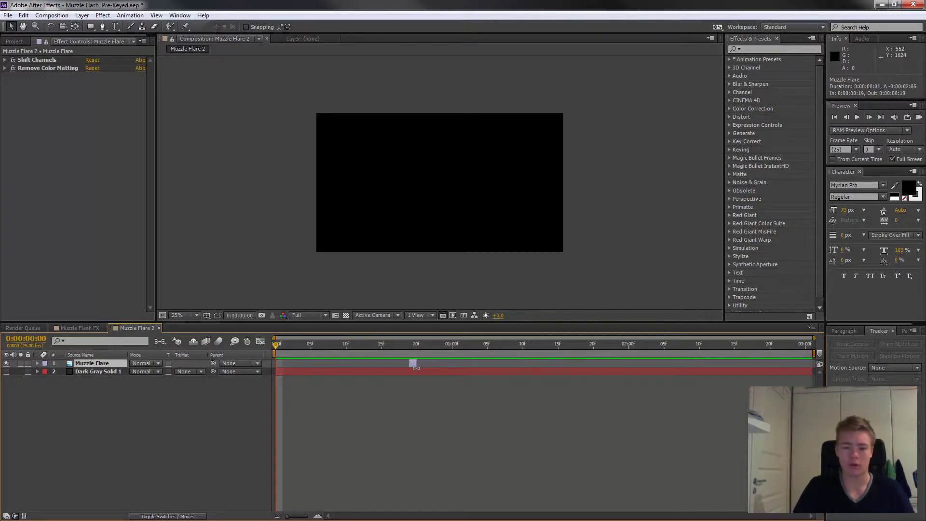
{"action": "left_click_drag", "start_coordinate": [276, 343], "coordinate": [305, 344]}
{"action": "key", "text": "space"}
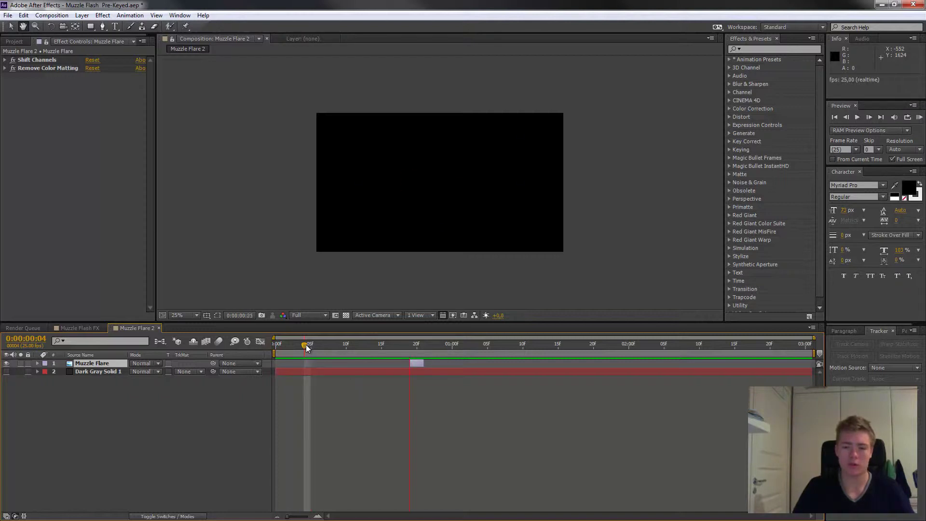
{"action": "key", "text": "space"}
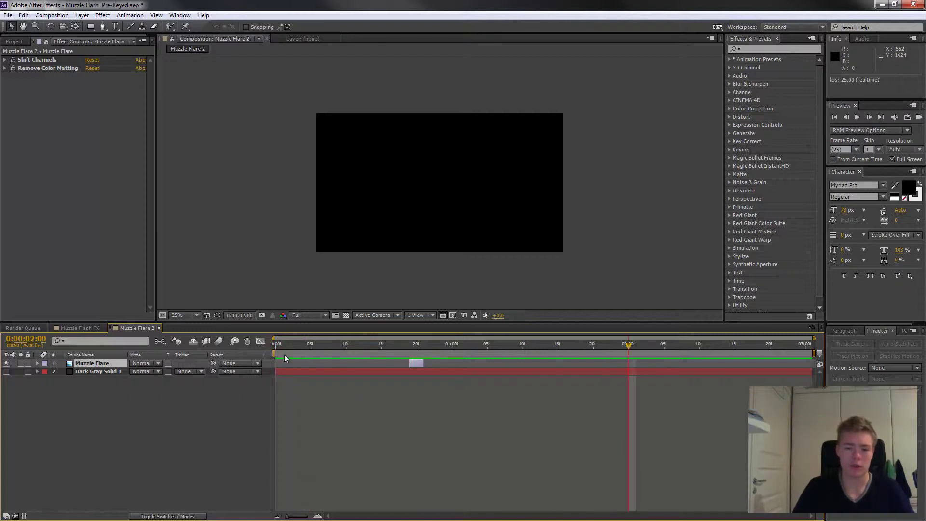
Step: Set the work area from about 11 frames to just past one second and trim the comp to it
{"action": "left_click_drag", "start_coordinate": [273, 353], "coordinate": [352, 354]}
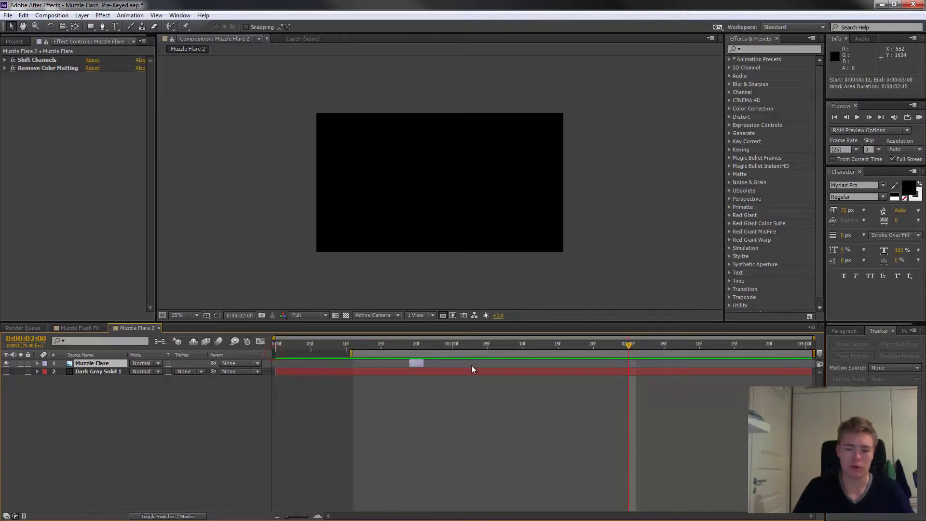
{"action": "left_click_drag", "start_coordinate": [813, 353], "coordinate": [569, 358]}
{"action": "right_click", "coordinate": [475, 356]}
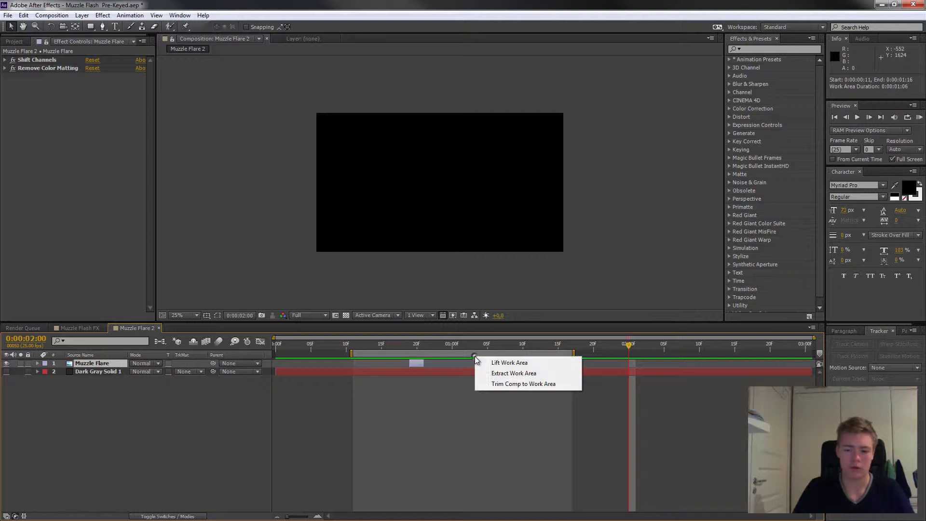
{"action": "left_click", "coordinate": [496, 383]}
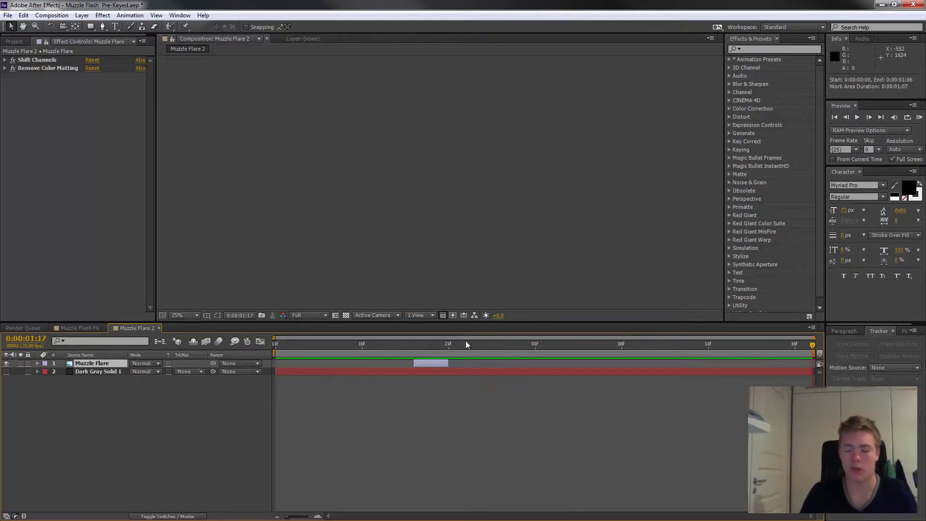
Step: Preview the trimmed comp at 50% zoom and park on frame 19 where the flash shows
{"action": "left_click", "coordinate": [277, 341]}
{"action": "key", "text": "space"}
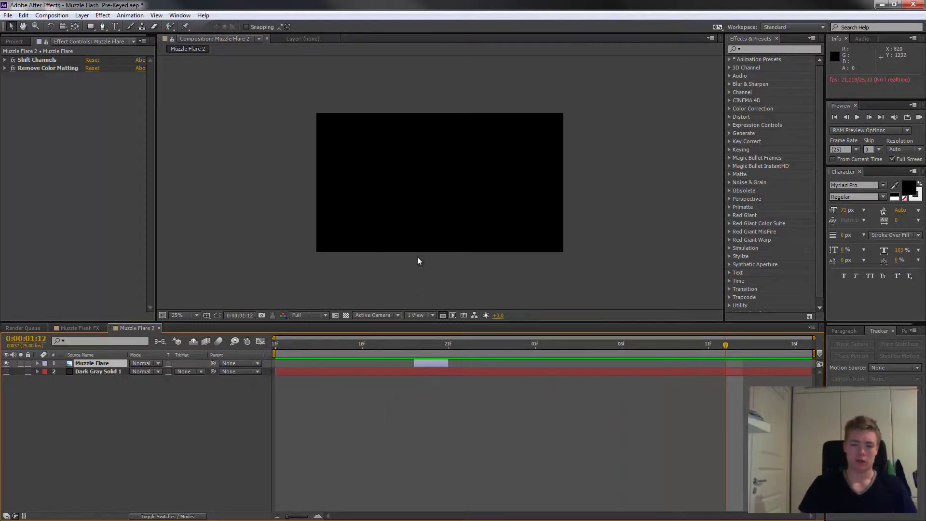
{"action": "key", "text": "period"}
{"action": "key", "text": "period"}
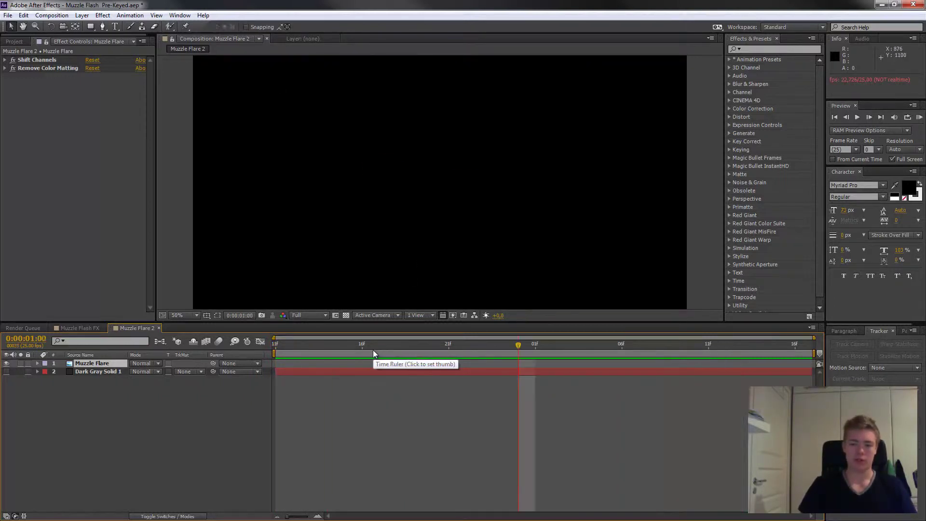
{"action": "left_click_drag", "start_coordinate": [369, 348], "coordinate": [415, 344]}
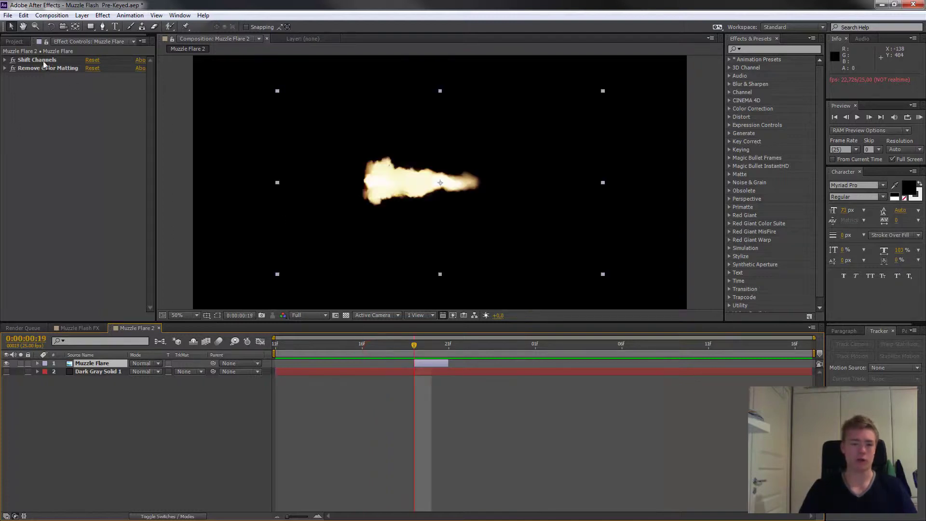
Step: Add the Smoke footage above Muzzle Flare in Screen blend mode
{"action": "left_click", "coordinate": [9, 42]}
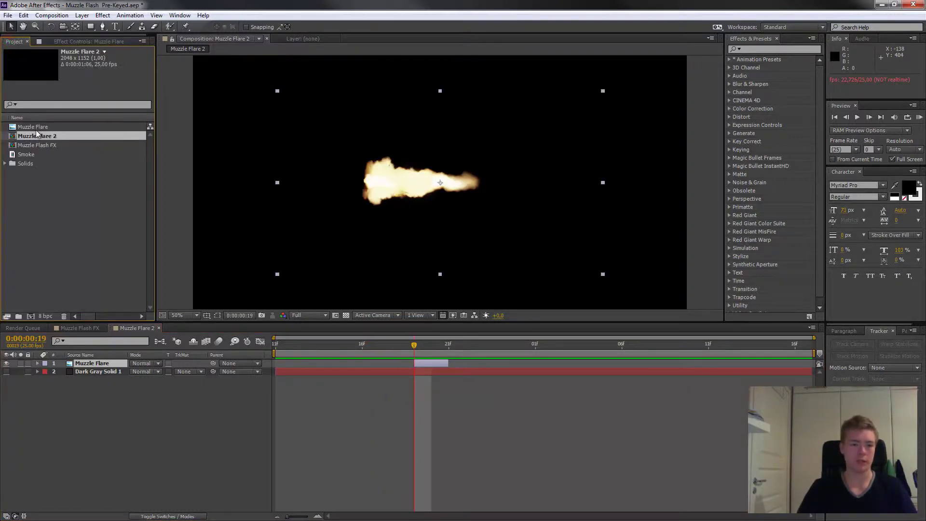
{"action": "left_click_drag", "start_coordinate": [32, 155], "coordinate": [92, 365]}
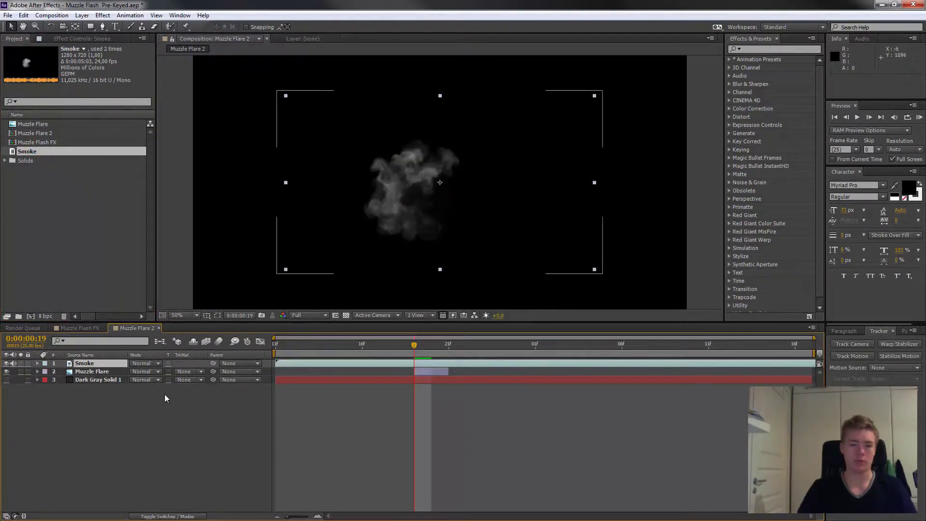
{"action": "left_click", "coordinate": [158, 365]}
{"action": "left_click", "coordinate": [186, 218]}
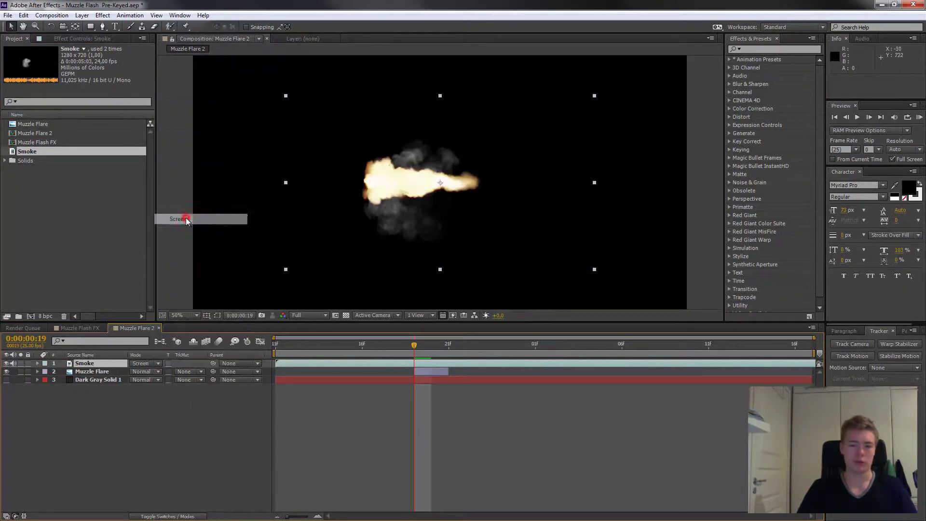
Step: Position the smoke around the flash at about 104% scale, starting near frame 21
{"action": "left_click_drag", "start_coordinate": [405, 212], "coordinate": [374, 189]}
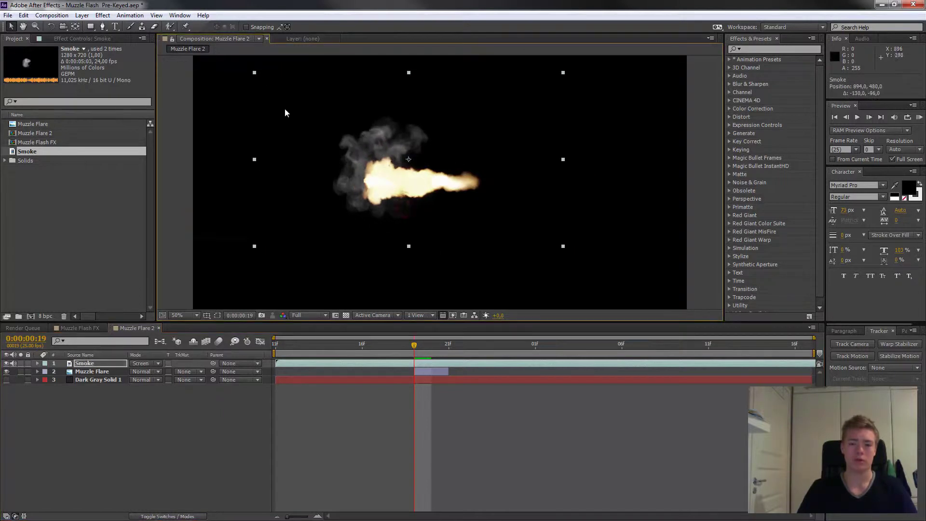
{"action": "left_click", "coordinate": [254, 74]}
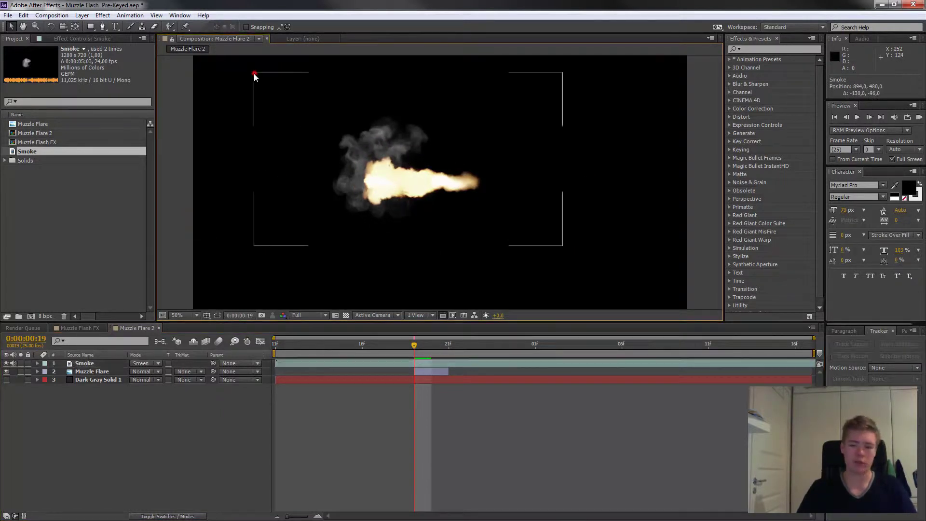
{"action": "left_click", "coordinate": [310, 114]}
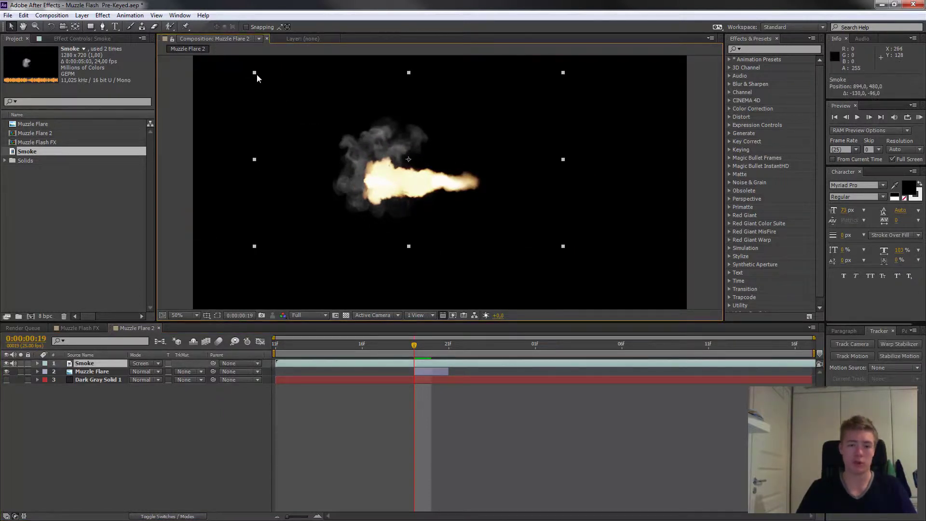
{"action": "left_click_drag", "start_coordinate": [255, 73], "coordinate": [309, 104]}
{"action": "left_click_drag", "start_coordinate": [396, 159], "coordinate": [385, 180]}
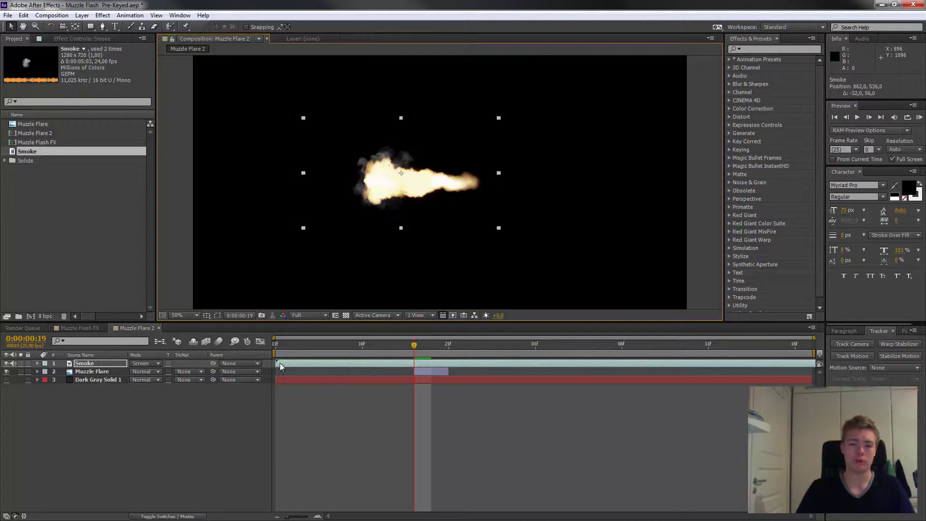
{"action": "left_click_drag", "start_coordinate": [280, 362], "coordinate": [442, 364]}
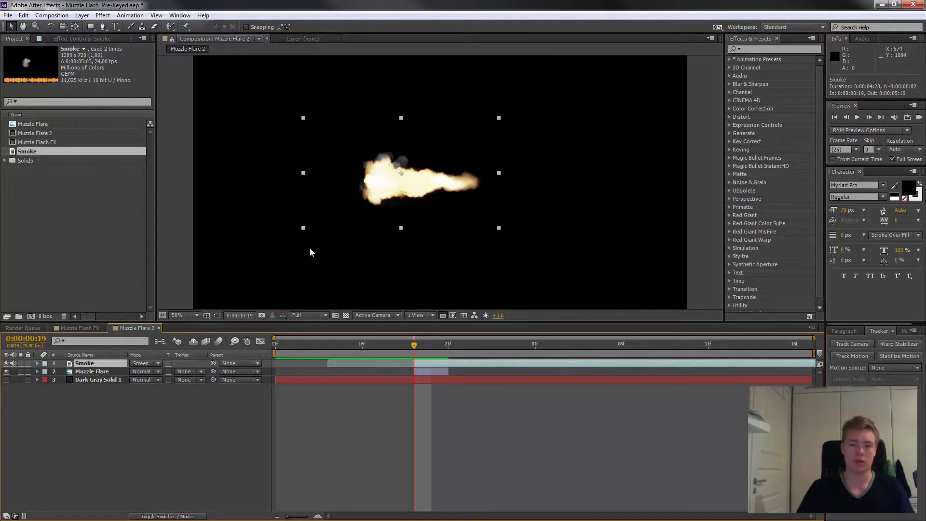
{"action": "left_click_drag", "start_coordinate": [304, 228], "coordinate": [241, 263]}
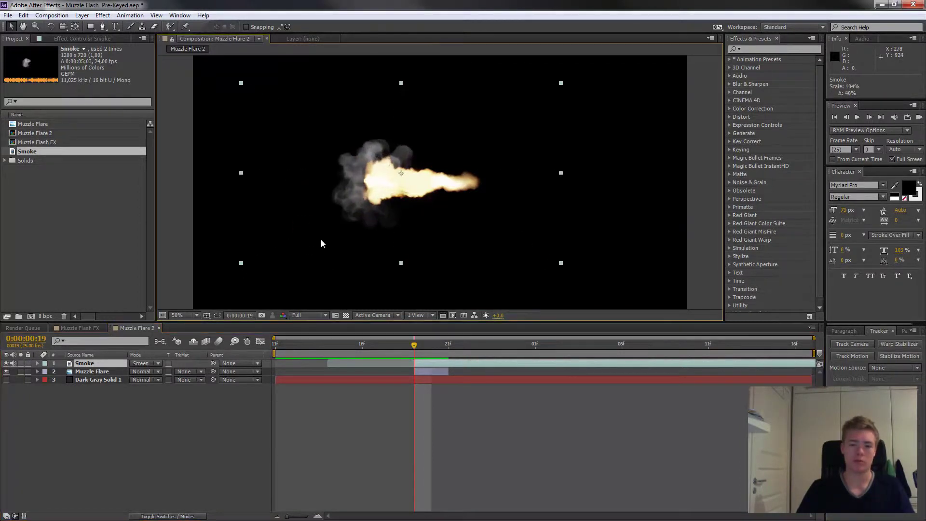
{"action": "left_click_drag", "start_coordinate": [349, 220], "coordinate": [355, 219]}
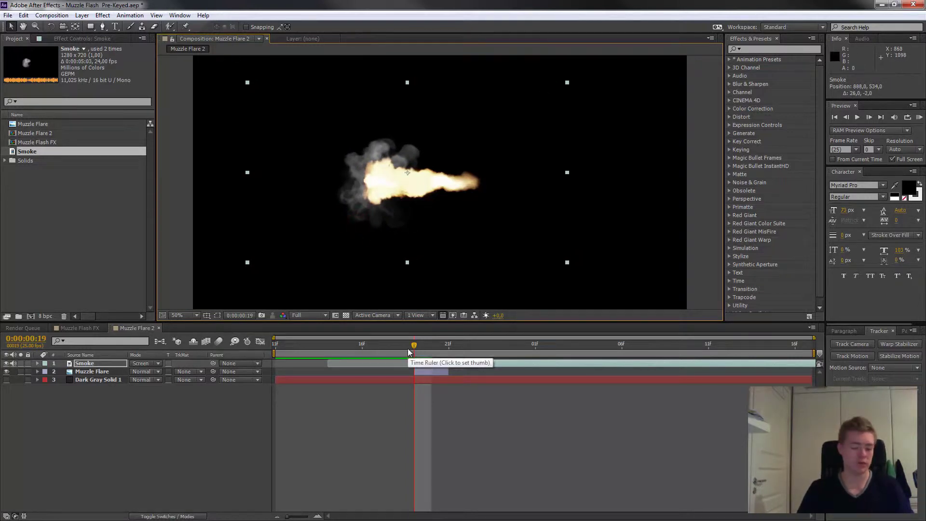
Step: Time-stretch the Smoke layer to 40% so it lasts 2 seconds, then preview it
{"action": "right_click", "coordinate": [421, 361]}
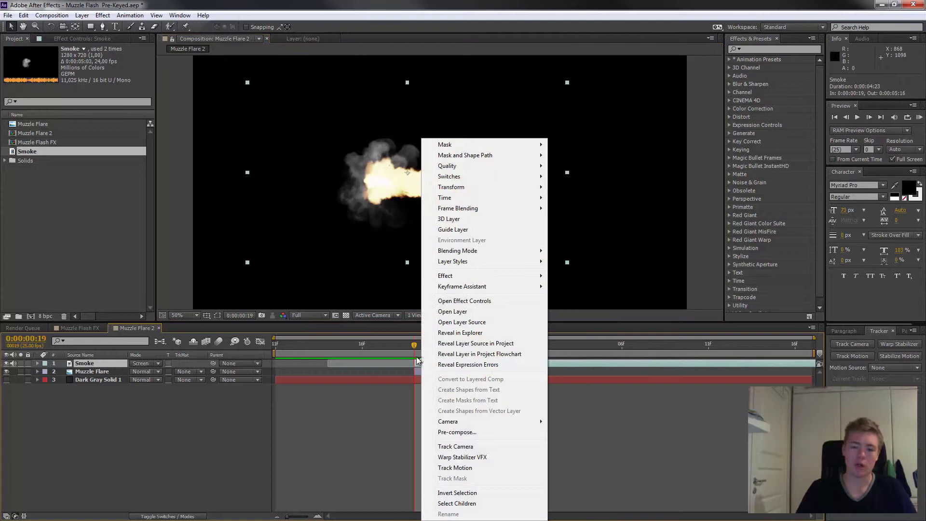
{"action": "left_click", "coordinate": [455, 199]}
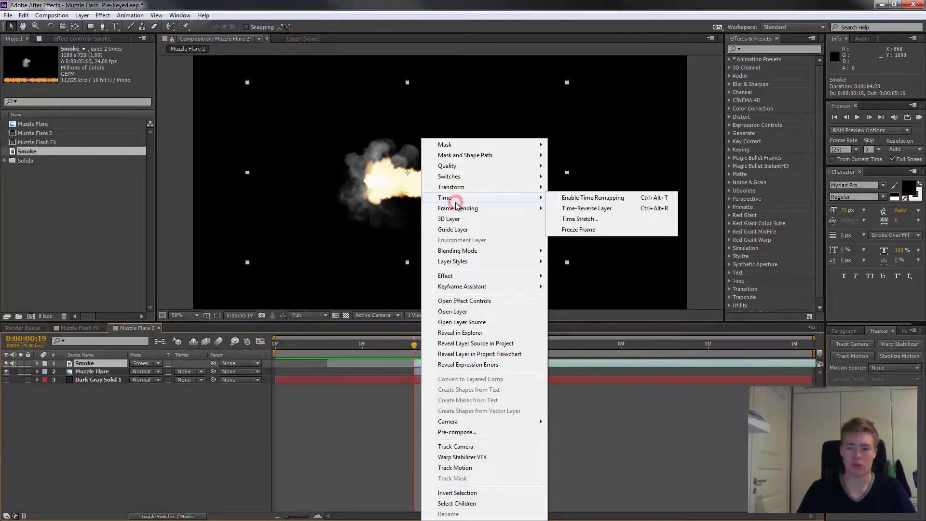
{"action": "left_click", "coordinate": [350, 450]}
{"action": "right_click", "coordinate": [432, 364]}
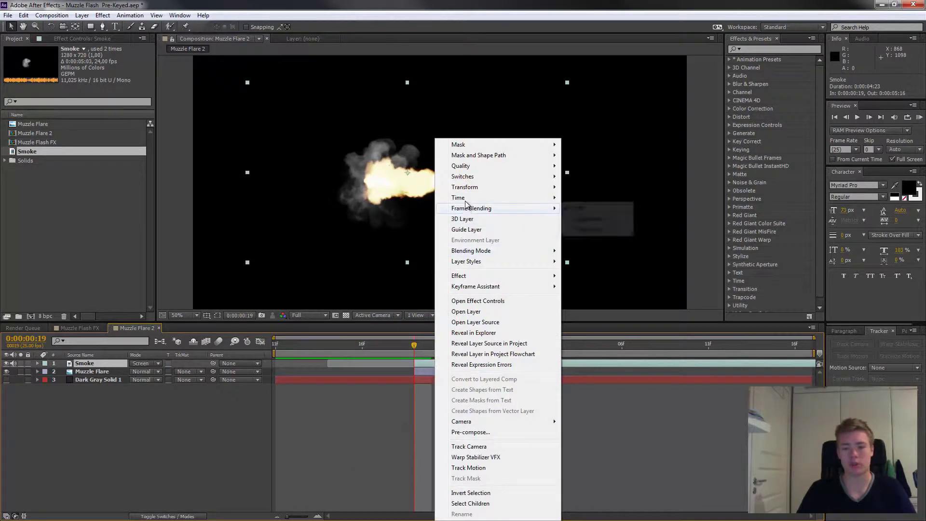
{"action": "mouse_move", "coordinate": [468, 199]}
{"action": "left_click", "coordinate": [573, 217]}
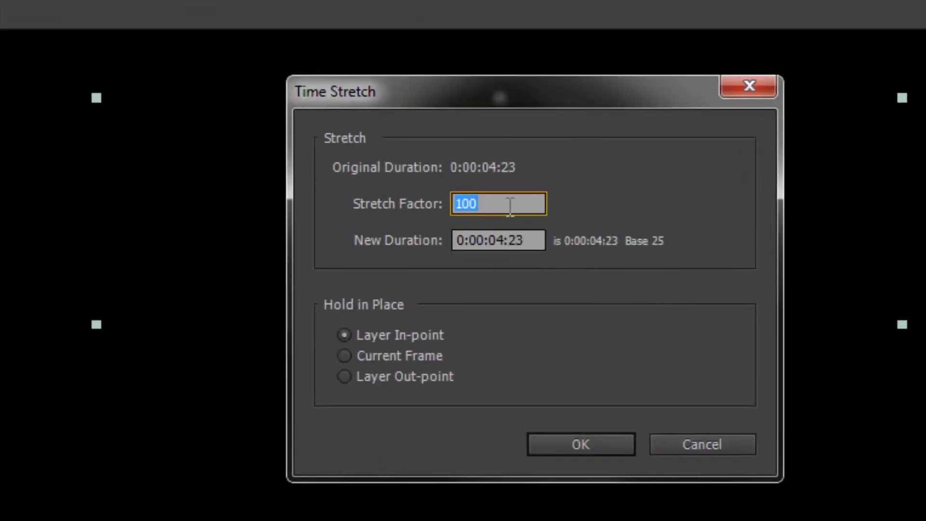
{"action": "left_click", "coordinate": [510, 204]}
{"action": "type", "text": "40"}
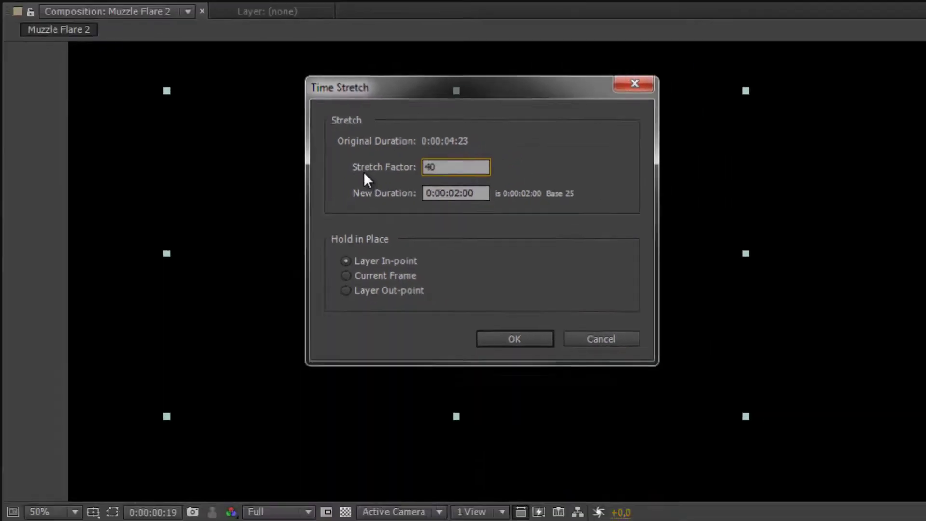
{"action": "key", "text": "Return"}
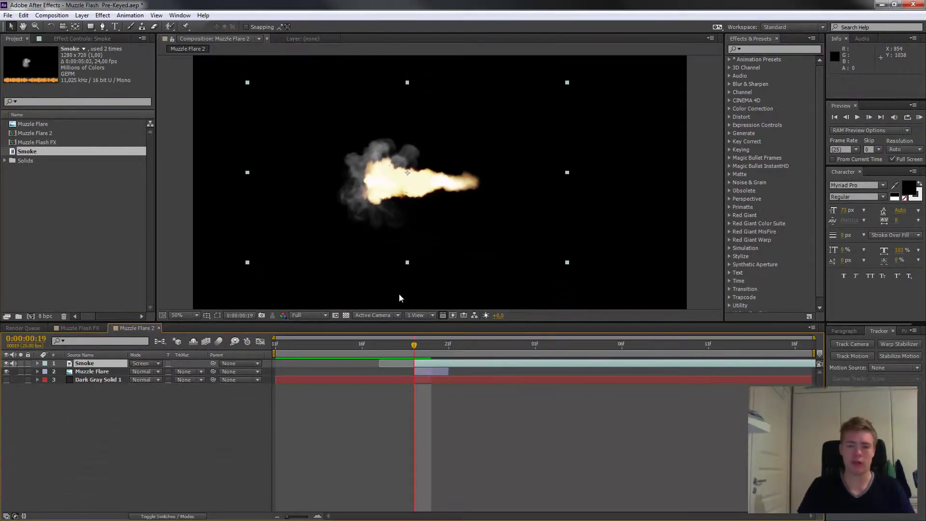
{"action": "key", "text": "space"}
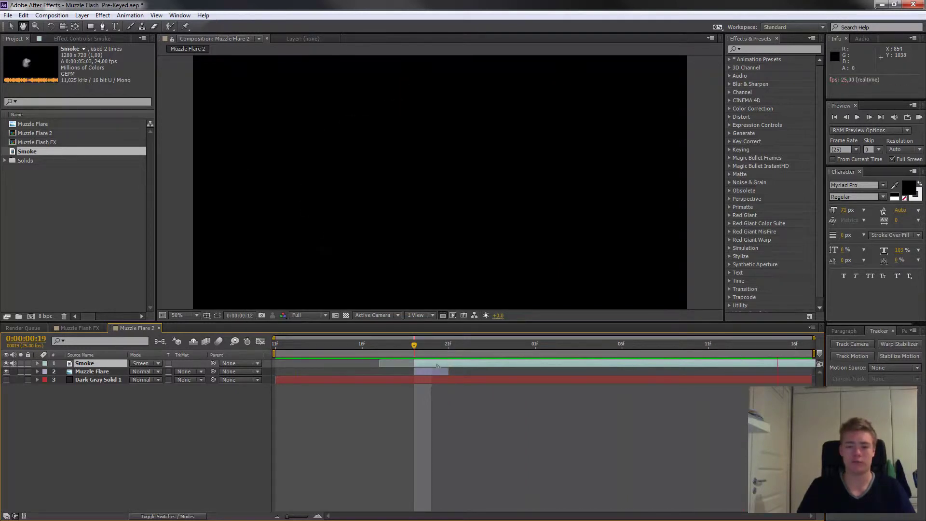
Step: Stop the preview and set the smoke's opacity to 35% at frame 19
{"action": "key", "text": "space"}
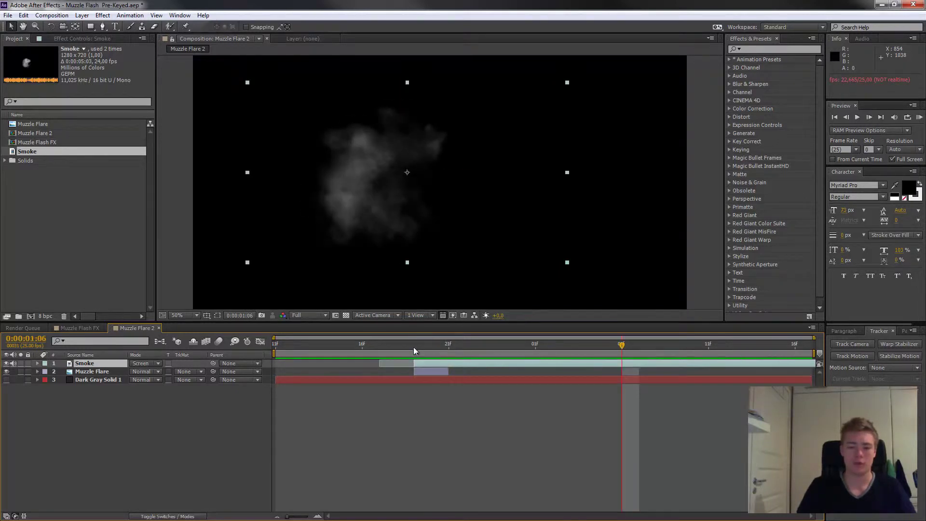
{"action": "left_click", "coordinate": [415, 346]}
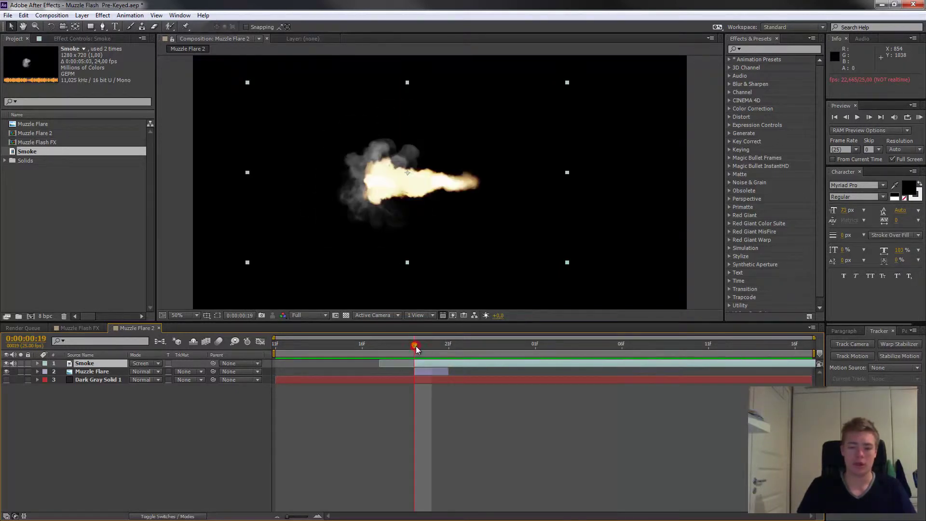
{"action": "key", "text": "t"}
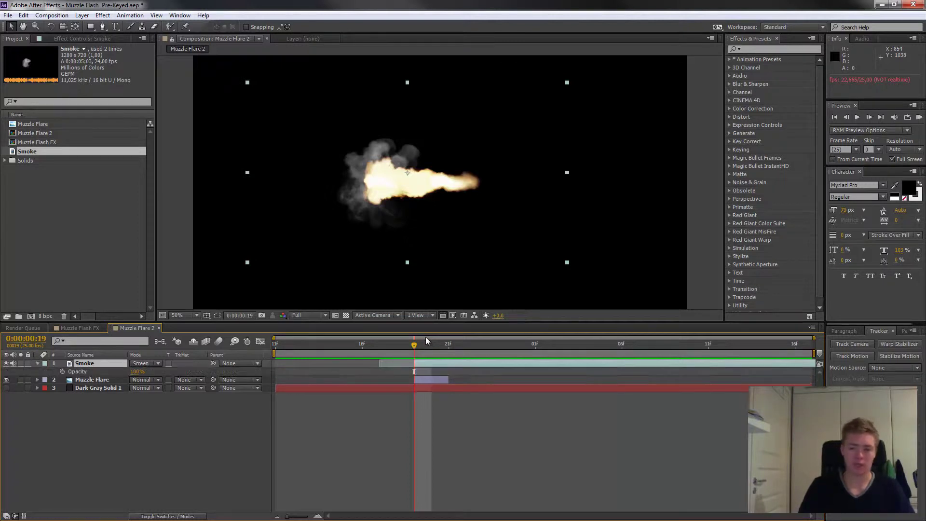
{"action": "left_click", "coordinate": [136, 373]}
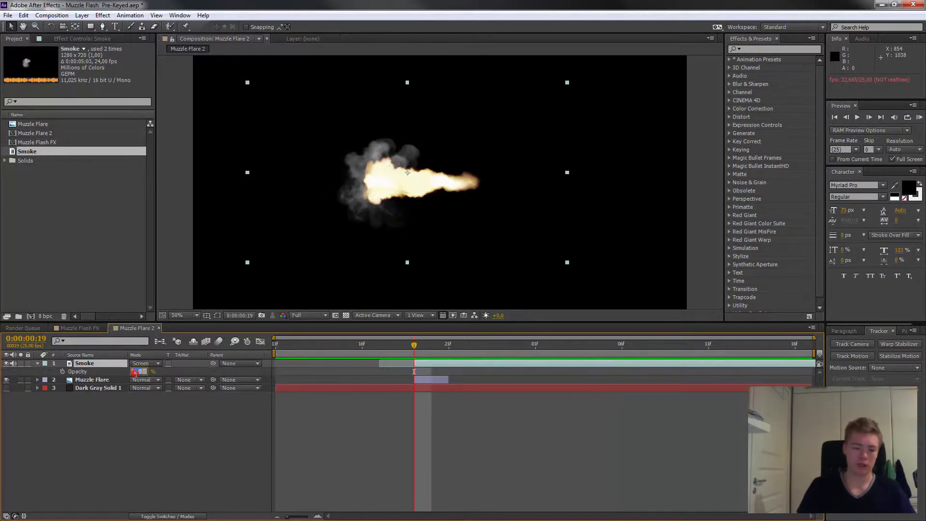
{"action": "type", "text": "35"}
{"action": "key", "text": "Return"}
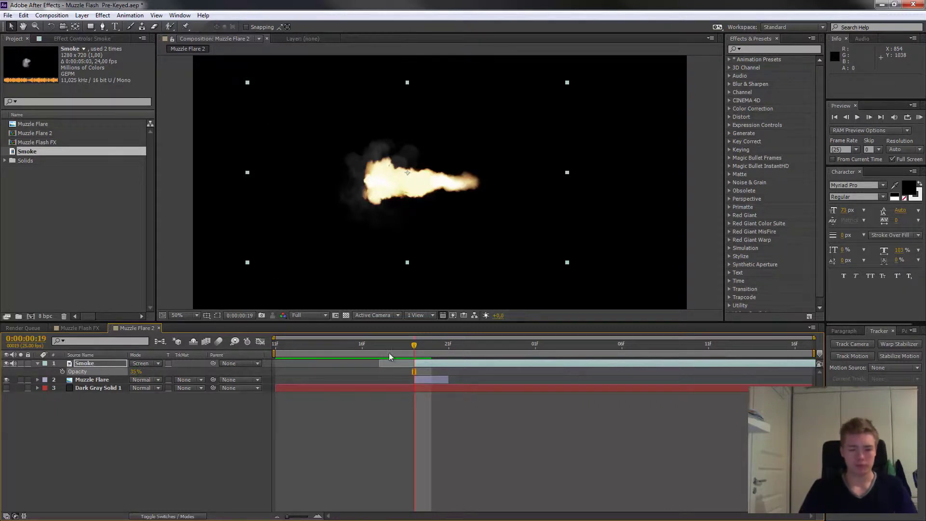
Step: Keyframe smoke opacity at 0% on frame 18 and 35% on frame 19
{"action": "left_click", "coordinate": [414, 364]}
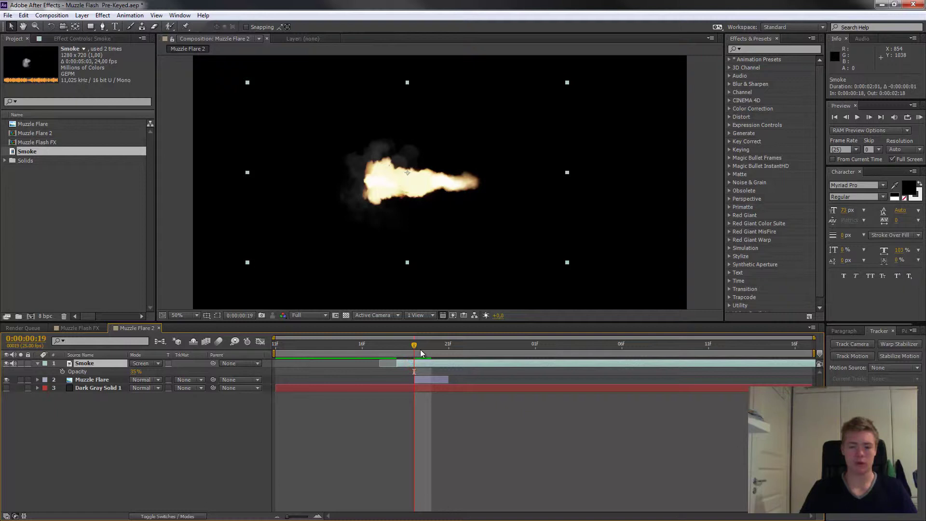
{"action": "left_click", "coordinate": [404, 346]}
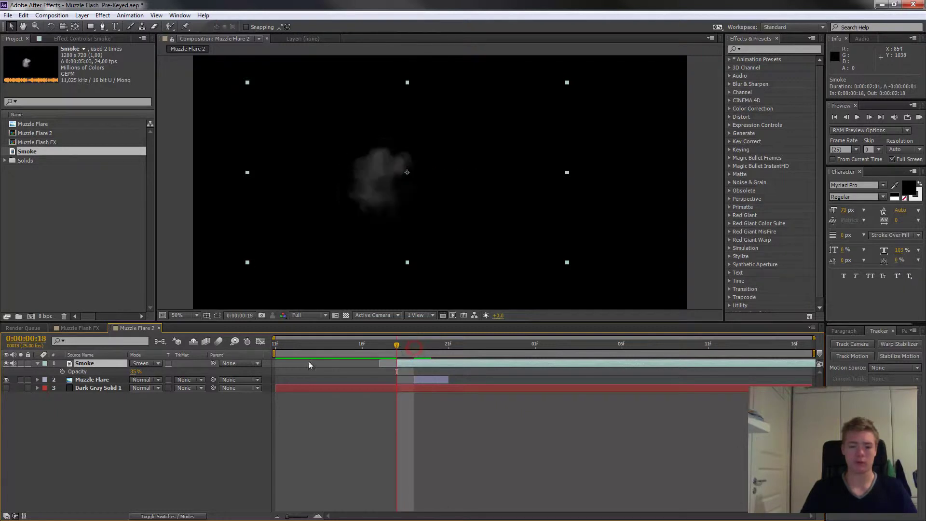
{"action": "left_click", "coordinate": [61, 371]}
{"action": "left_click_drag", "start_coordinate": [134, 371], "coordinate": [111, 372]}
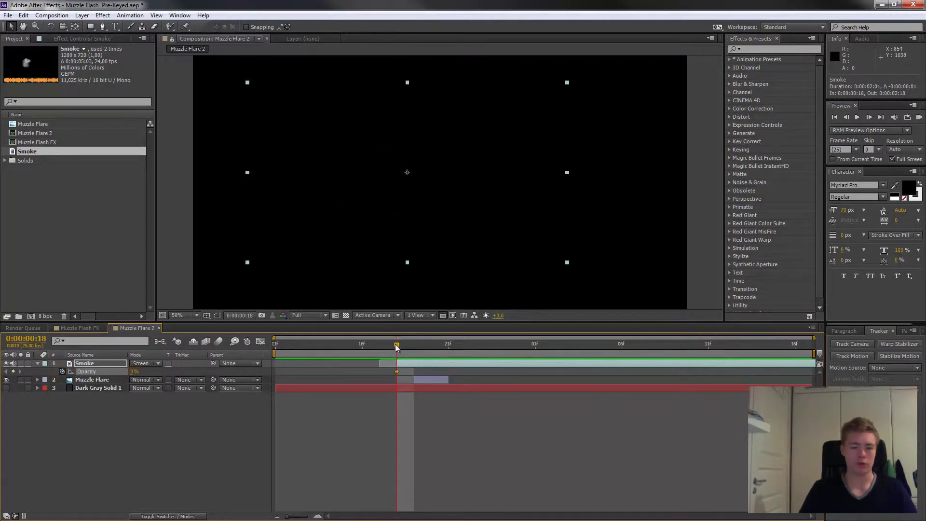
{"action": "left_click", "coordinate": [408, 347]}
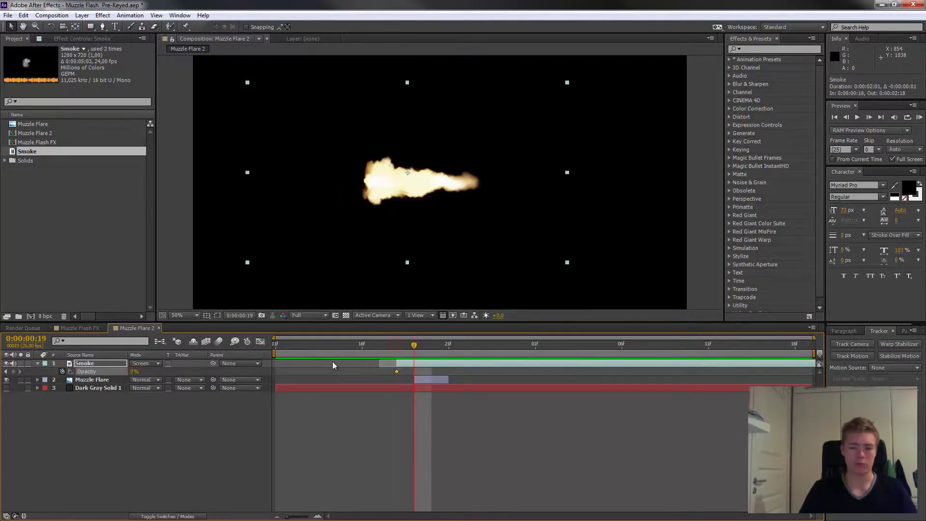
{"action": "left_click", "coordinate": [131, 372]}
{"action": "type", "text": "35"}
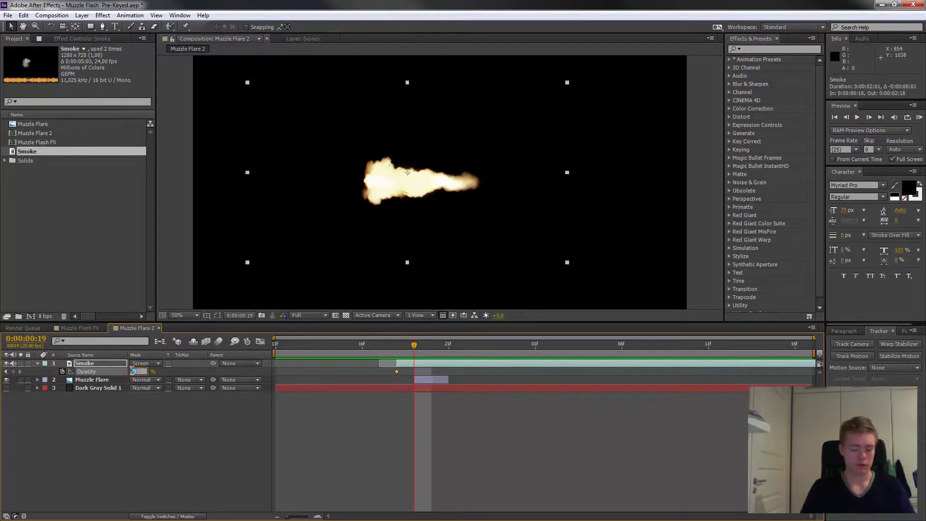
{"action": "left_click", "coordinate": [120, 411]}
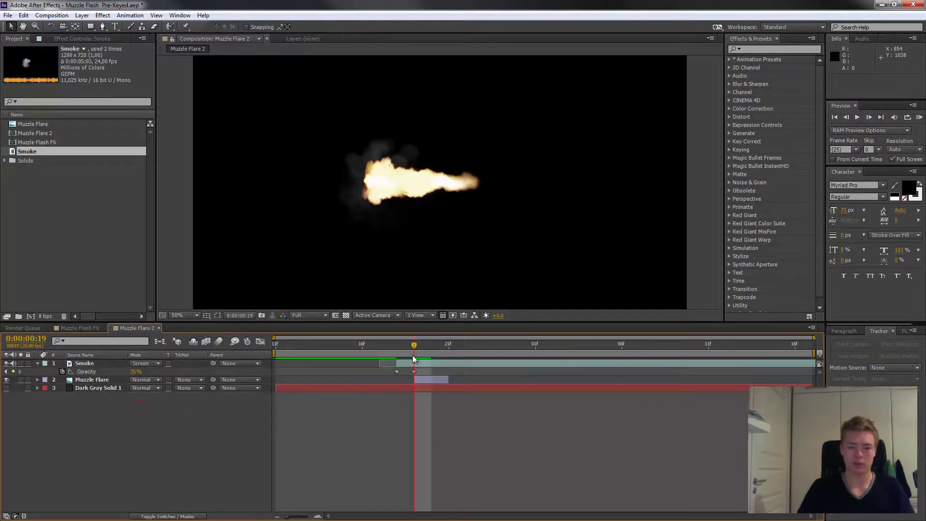
Step: Add a 35% opacity hold keyframe a few frames later and play to check the fade
{"action": "left_click_drag", "start_coordinate": [415, 345], "coordinate": [476, 348]}
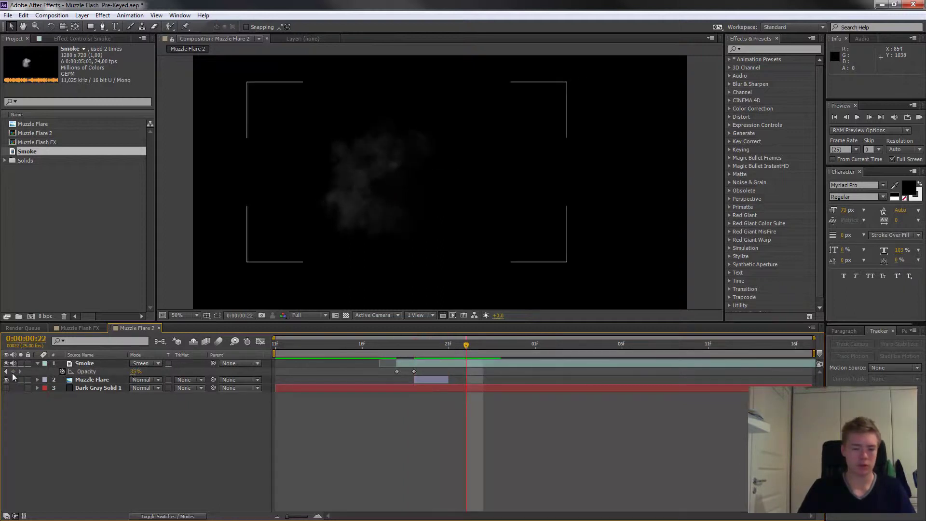
{"action": "left_click", "coordinate": [13, 372]}
{"action": "key", "text": "space"}
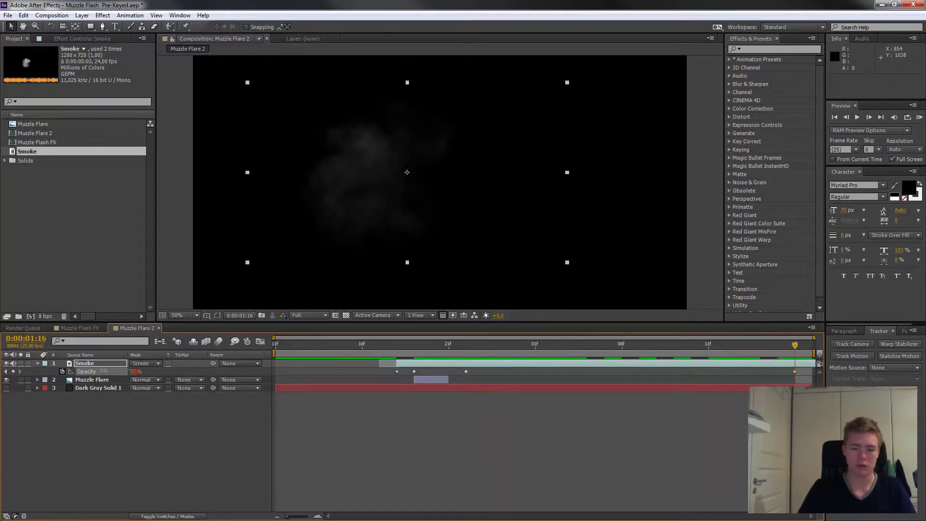
Step: Set smoke opacity to 0% at 0:00:01:16 and apply Easy Ease to all its opacity keyframes
{"action": "type", "text": "0"}
{"action": "key", "text": "Return"}
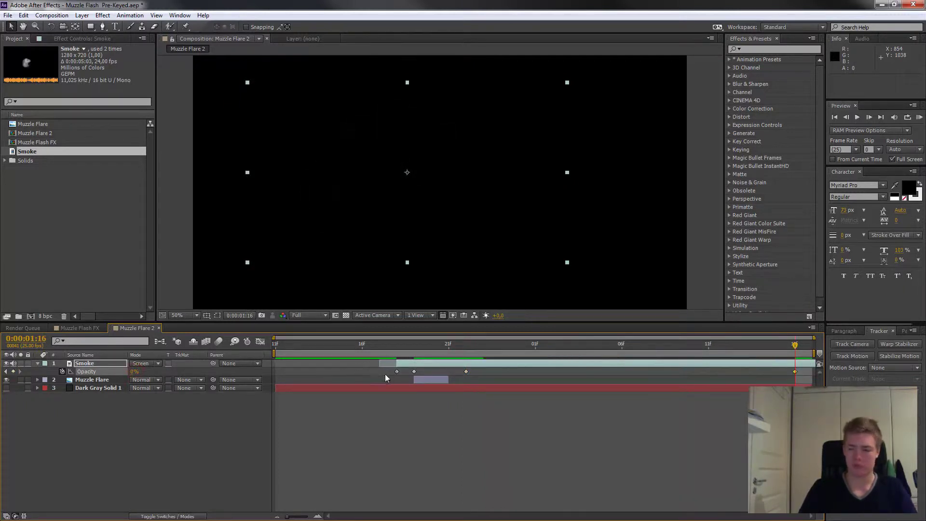
{"action": "left_click_drag", "start_coordinate": [372, 369], "coordinate": [811, 378]}
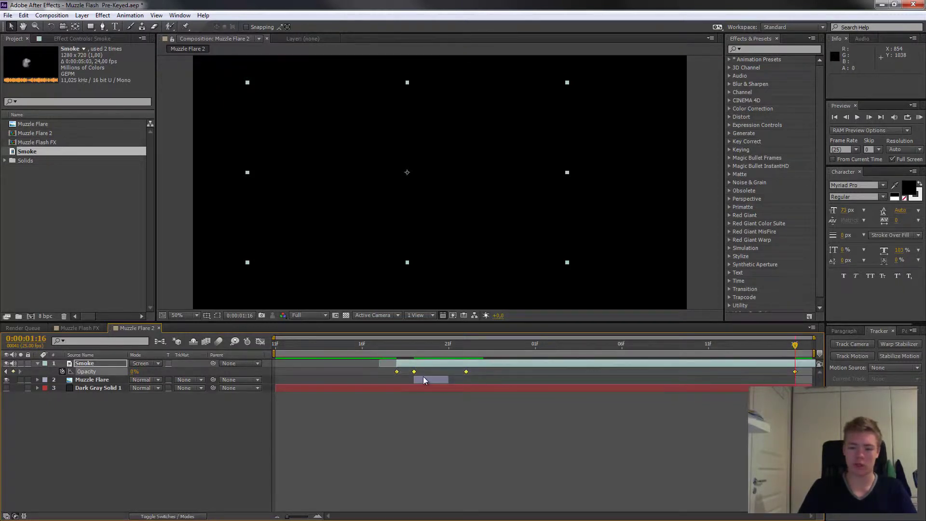
{"action": "right_click", "coordinate": [396, 372]}
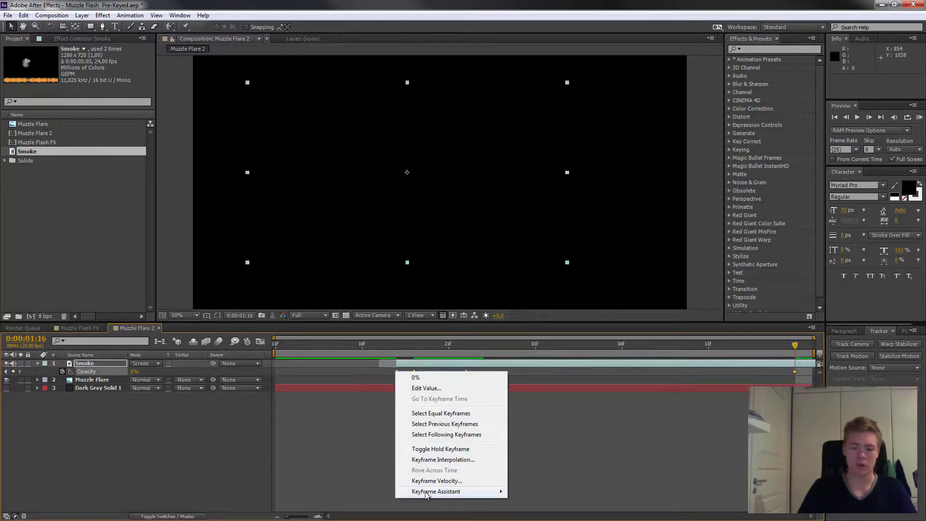
{"action": "mouse_move", "coordinate": [426, 493]}
{"action": "left_click", "coordinate": [546, 429]}
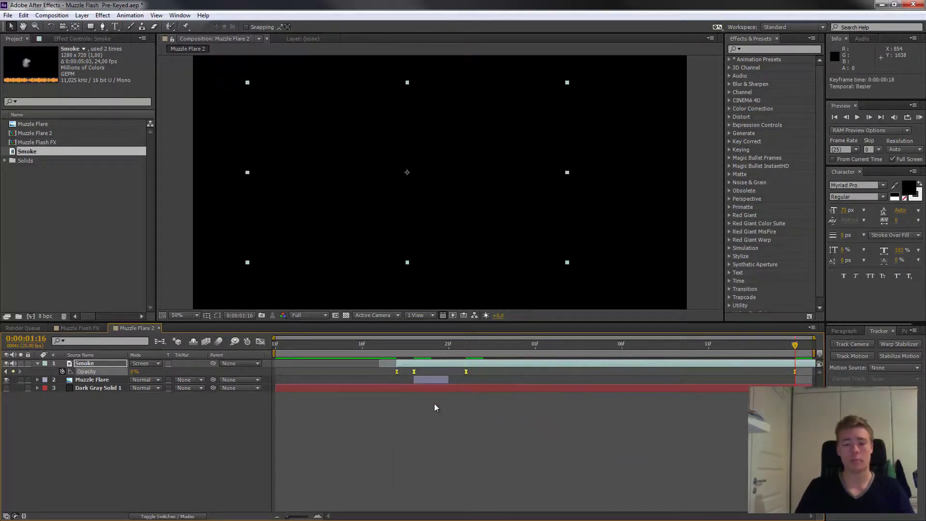
Step: Collapse the Smoke layer and preview the fade from 0:00:00:16 to frame 19
{"action": "left_click", "coordinate": [37, 363]}
{"action": "left_click", "coordinate": [369, 343]}
{"action": "key", "text": "space"}
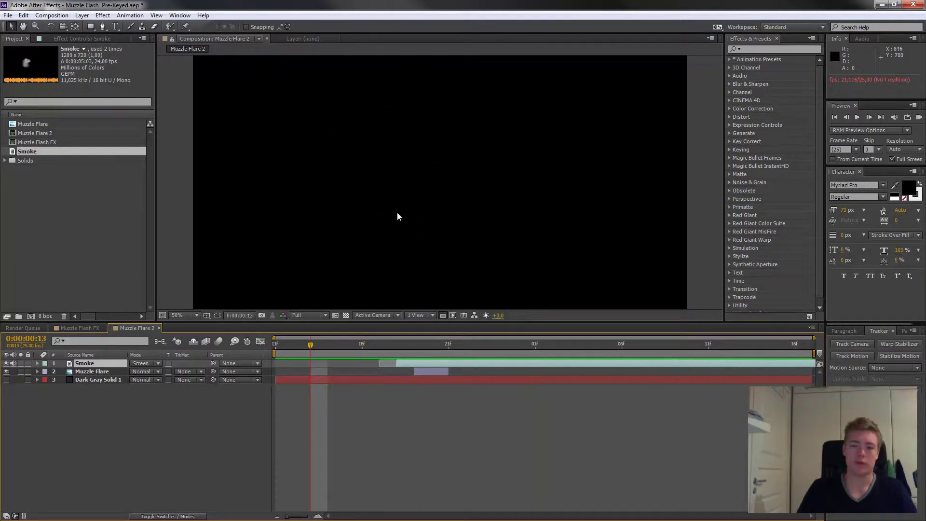
{"action": "left_click", "coordinate": [414, 344]}
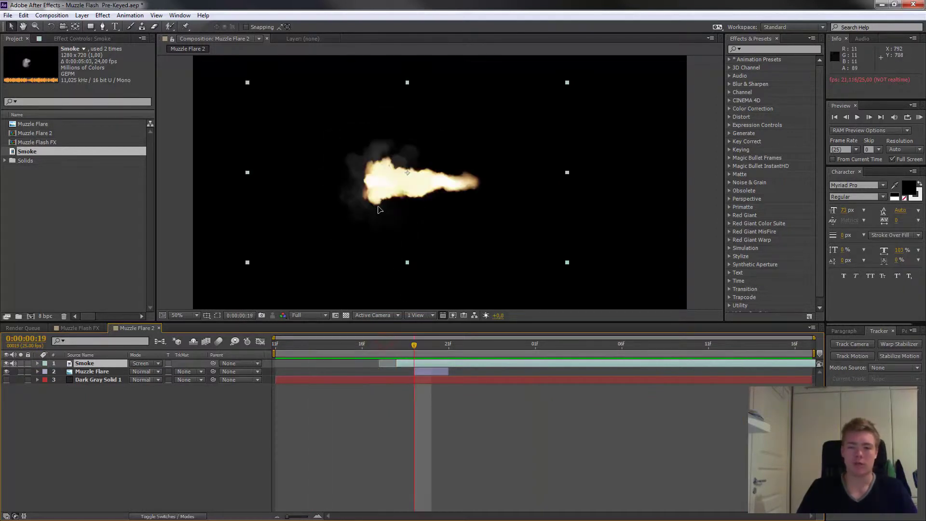
Step: Nudge the smoke slightly left and rotate it to about 24°
{"action": "mouse_move", "coordinate": [383, 210]}
{"action": "left_mouse_down"}
{"action": "mouse_move", "coordinate": [365, 209]}
{"action": "mouse_move", "coordinate": [378, 210]}
{"action": "left_mouse_up"}
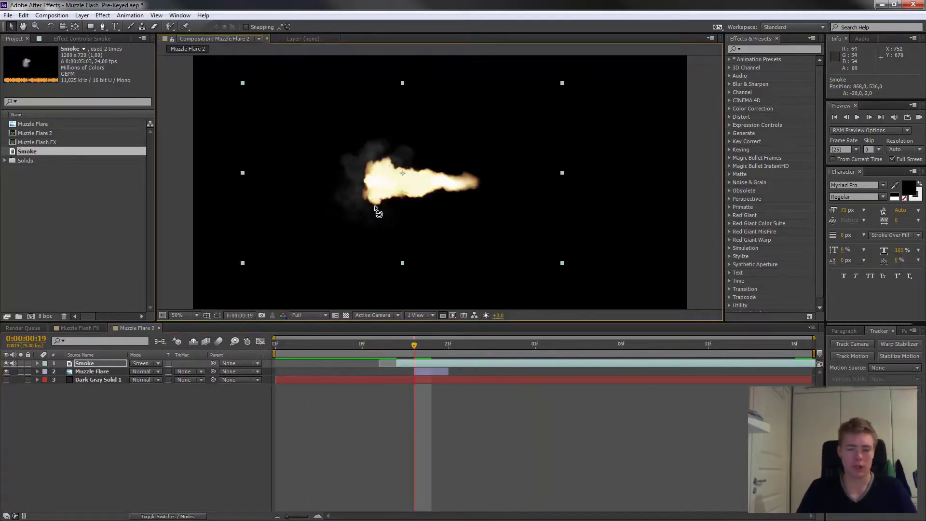
{"action": "key", "text": "w"}
{"action": "mouse_move", "coordinate": [426, 177]}
{"action": "left_mouse_down"}
{"action": "mouse_move", "coordinate": [407, 182]}
{"action": "mouse_move", "coordinate": [426, 180]}
{"action": "left_mouse_up"}
{"action": "key", "text": "v"}
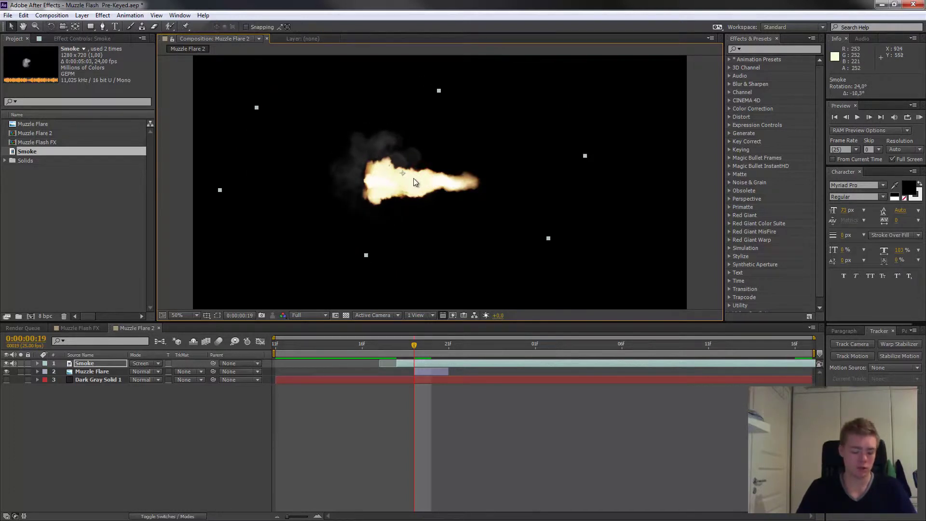
Step: Step from 0:00:00:16 to frame 19 to check the repositioned smoke around the flash
{"action": "left_click", "coordinate": [361, 344]}
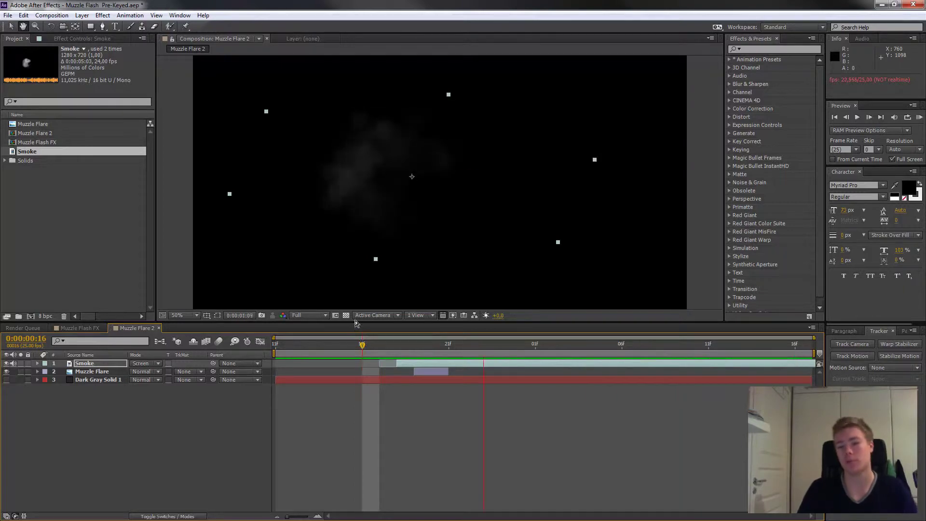
{"action": "mouse_move", "coordinate": [378, 350]}
{"action": "left_mouse_down"}
{"action": "mouse_move", "coordinate": [393, 349]}
{"action": "mouse_move", "coordinate": [371, 348]}
{"action": "left_mouse_up"}
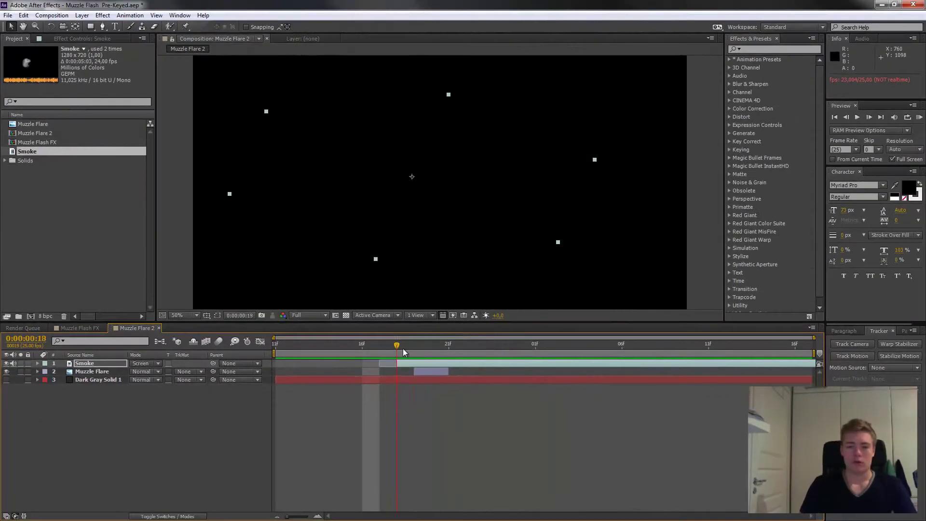
{"action": "left_click_drag", "start_coordinate": [403, 348], "coordinate": [414, 348]}
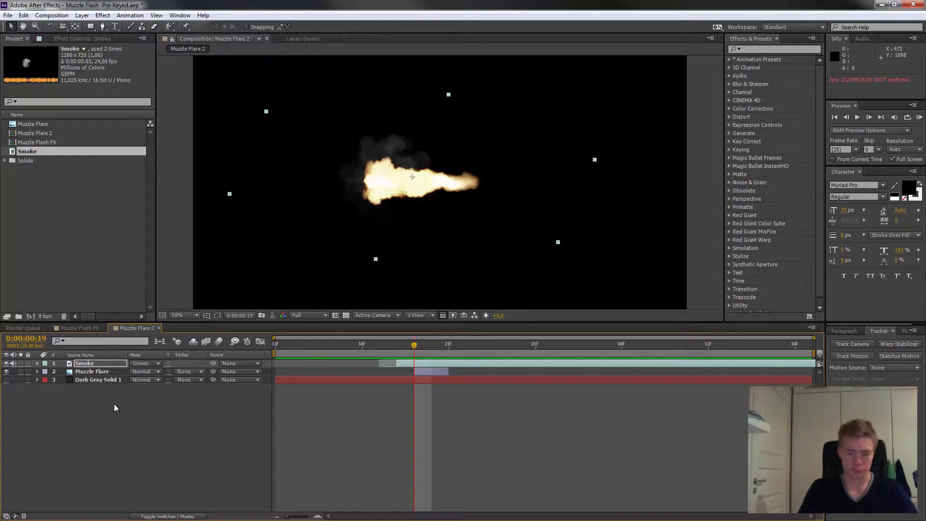
{"action": "left_click", "coordinate": [103, 371]}
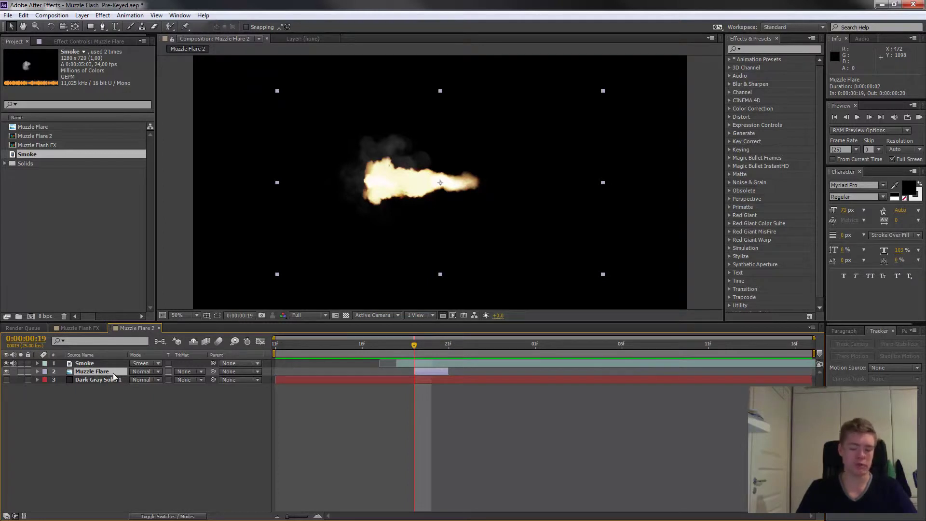
Step: Duplicate the Muzzle Flare layer and give the copy a Gaussian Blur with Blurriness 900
{"action": "key", "text": "ctrl+d"}
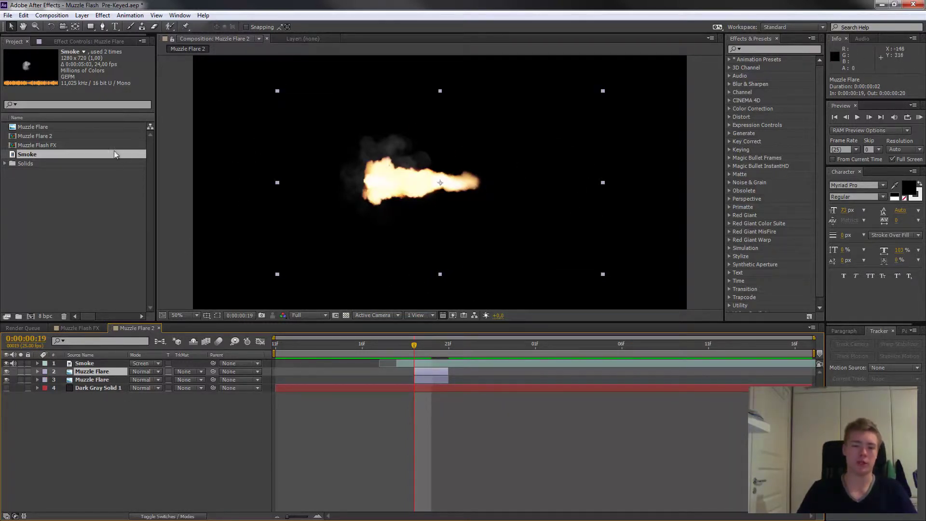
{"action": "left_click", "coordinate": [103, 15]}
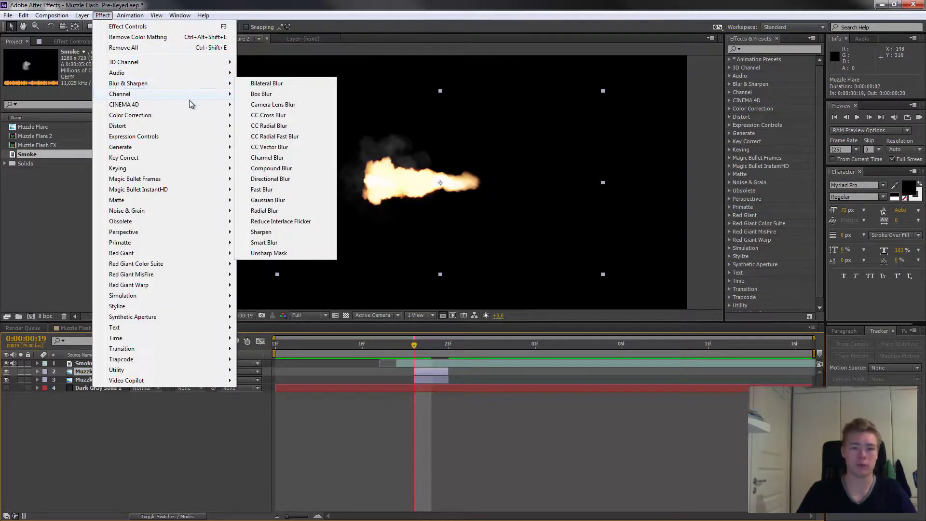
{"action": "mouse_move", "coordinate": [173, 102]}
{"action": "mouse_move", "coordinate": [196, 85]}
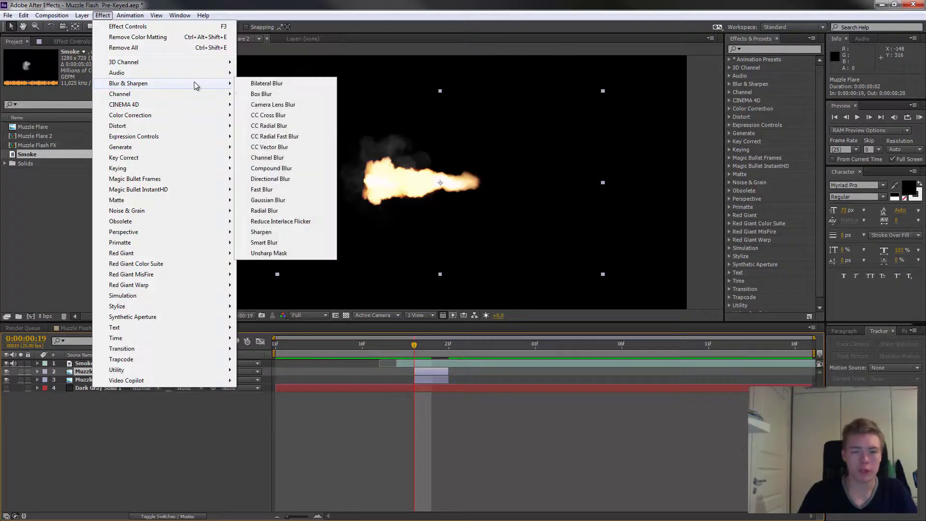
{"action": "left_click", "coordinate": [274, 201]}
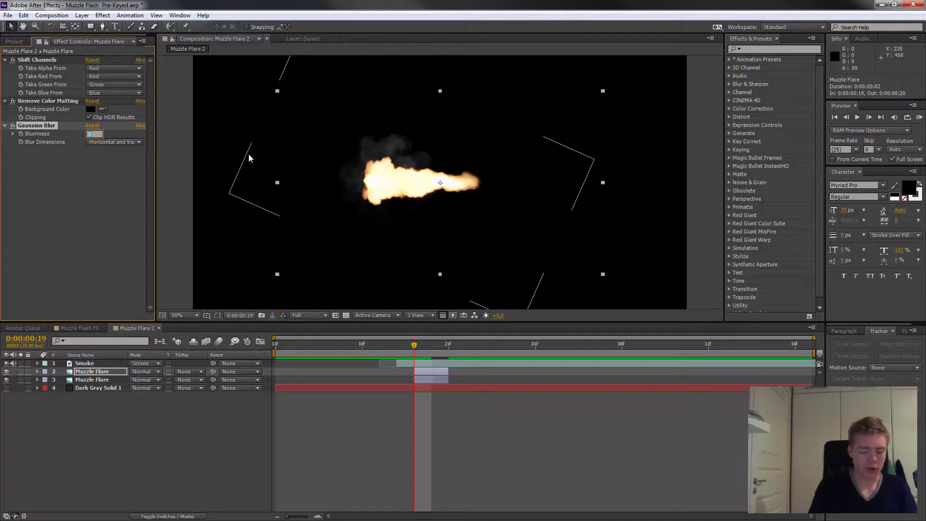
{"action": "key", "text": "Return"}
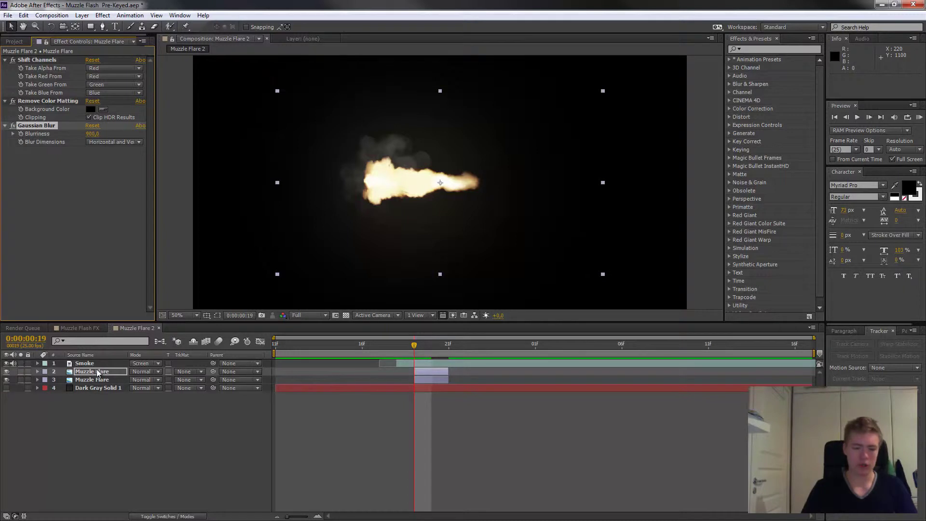
Step: Rename the duplicate flare layer 'Glow', then select both Glow and Muzzle Flare
{"action": "left_click", "coordinate": [62, 219]}
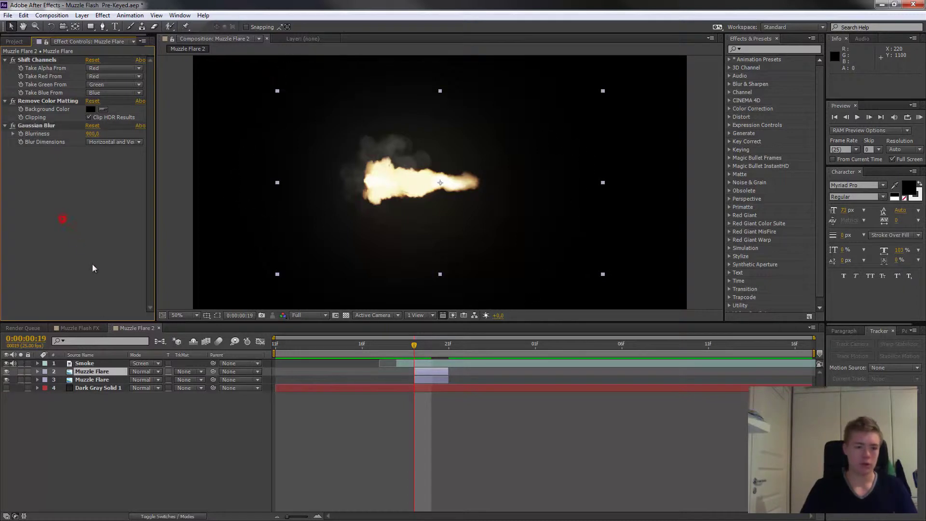
{"action": "left_click", "coordinate": [91, 372]}
{"action": "key", "text": "Return"}
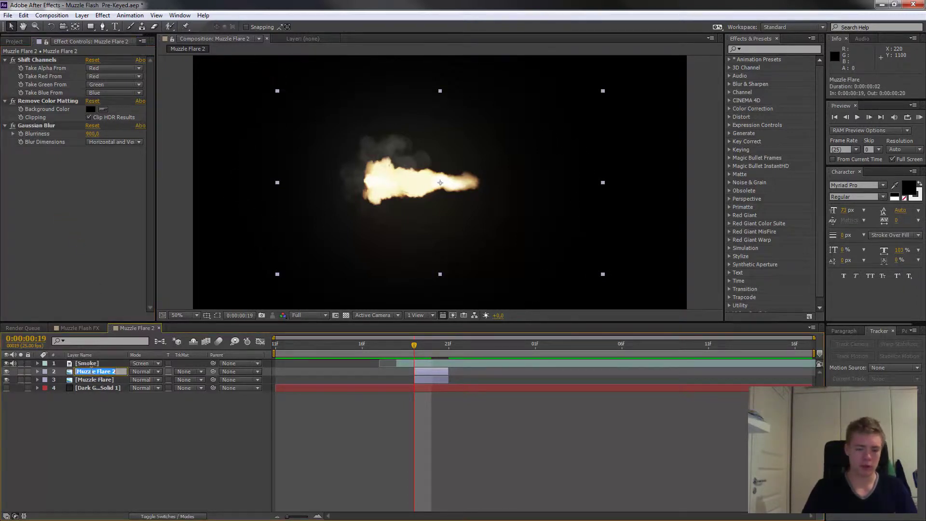
{"action": "type", "text": "G"}
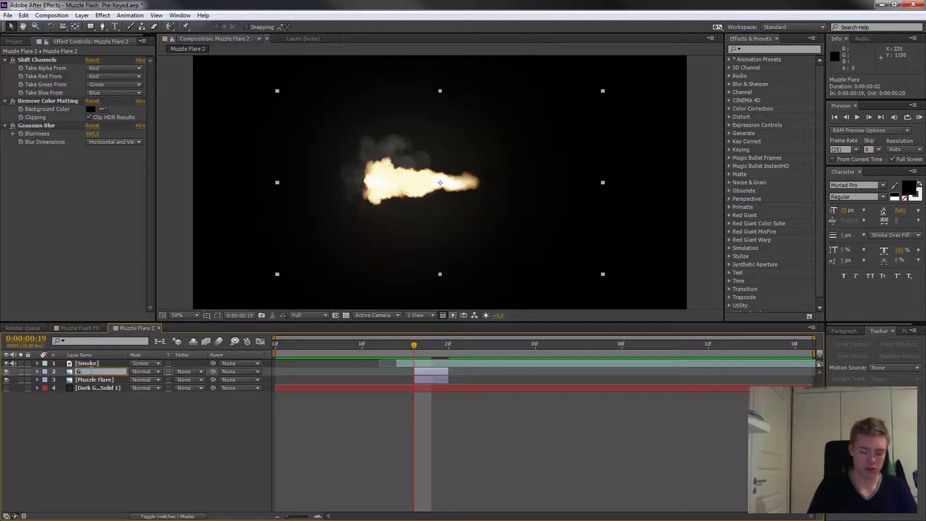
{"action": "type", "text": "low"}
{"action": "key", "text": "Return"}
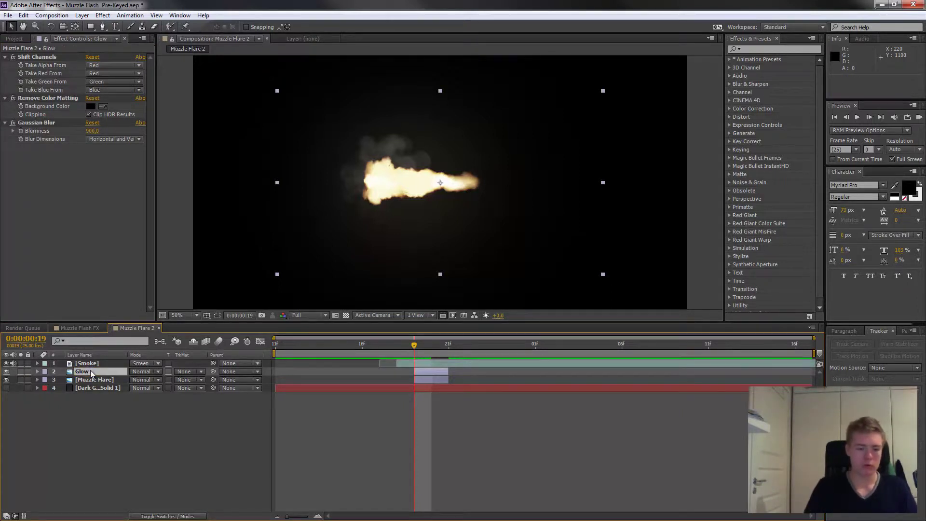
{"action": "left_click", "coordinate": [95, 380]}
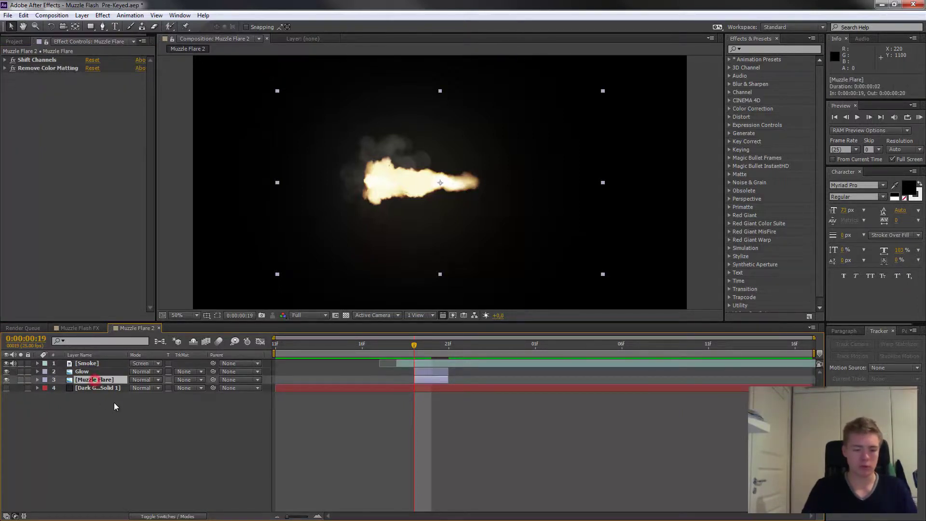
{"action": "left_click", "coordinate": [101, 372], "text": "ctrl"}
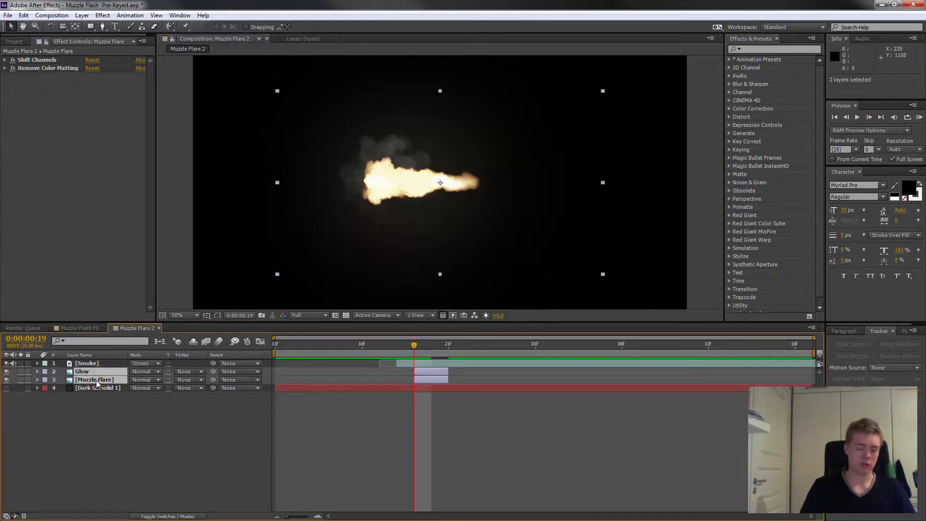
Step: Precompose Glow and Muzzle Flare into 'Muzzle Flashes', check it, and return to Muzzle Flare 2
{"action": "key", "text": "ctrl+shift+c"}
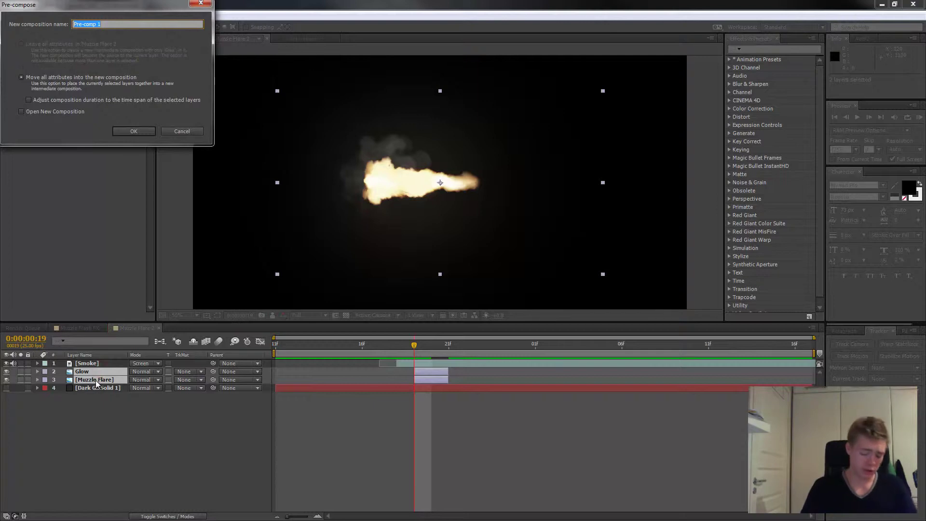
{"action": "type", "text": "Muzzle Flashes"}
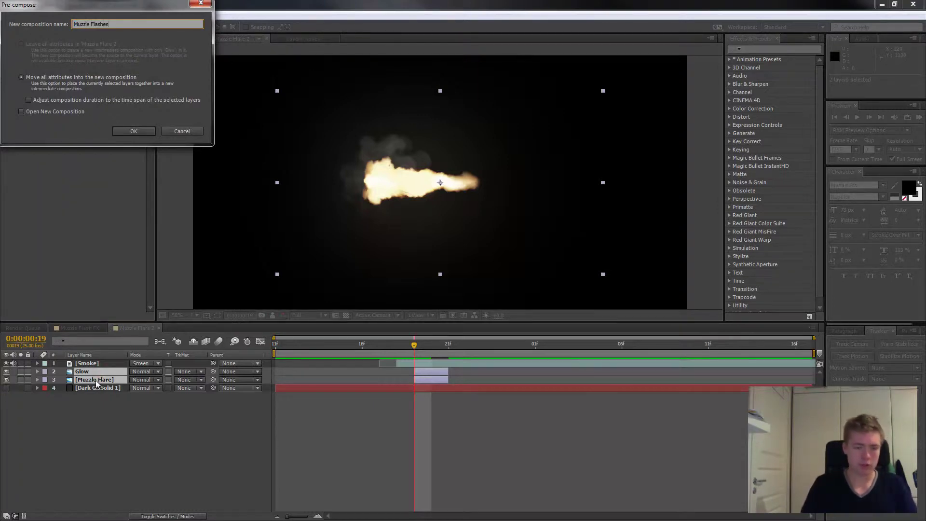
{"action": "key", "text": "Return"}
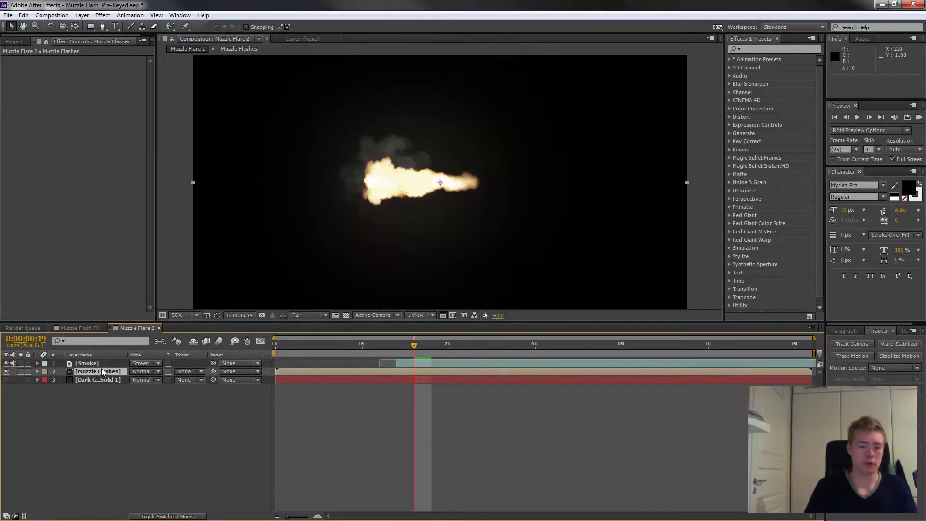
{"action": "double_click", "coordinate": [100, 371]}
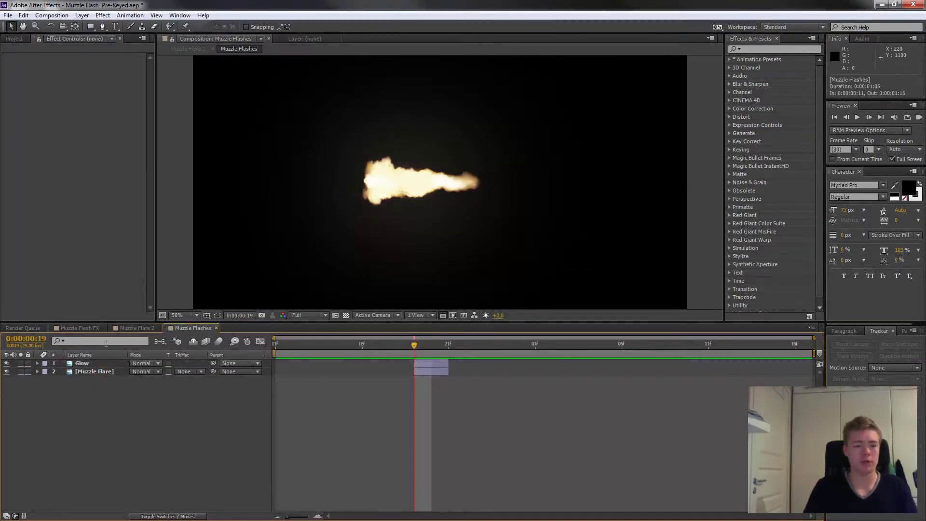
{"action": "left_click", "coordinate": [140, 330]}
{"action": "left_click", "coordinate": [103, 361]}
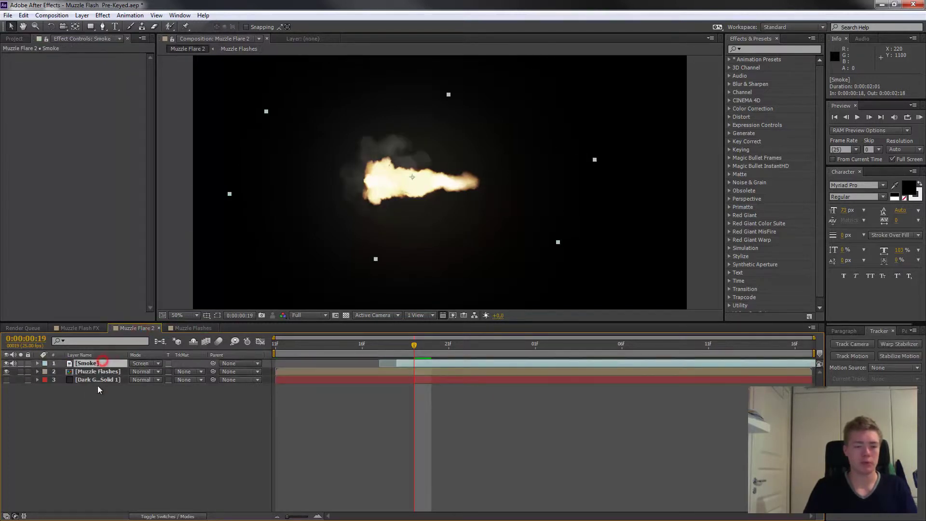
Step: Delete Dark Gray Solid 1 and review the flash frames over the transparency grid
{"action": "left_click", "coordinate": [103, 379]}
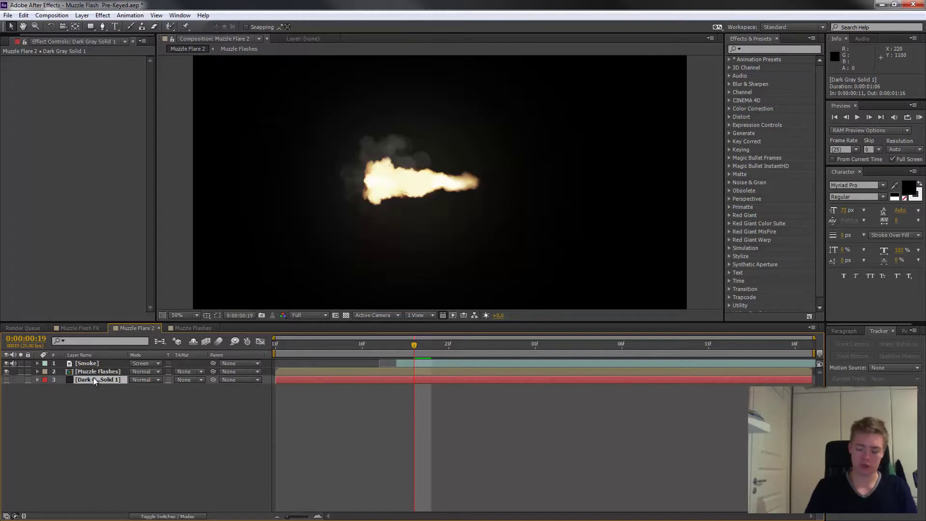
{"action": "key", "text": "Delete"}
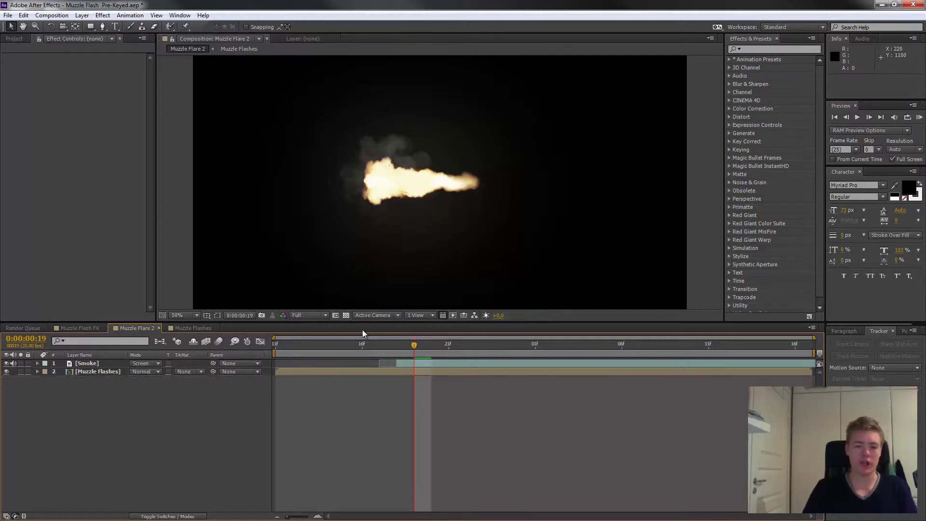
{"action": "left_click", "coordinate": [346, 316]}
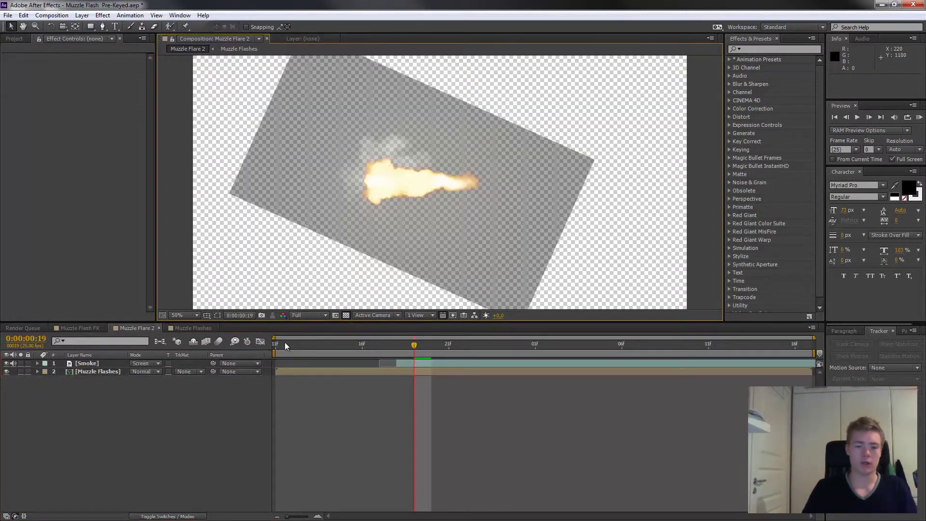
{"action": "left_click_drag", "start_coordinate": [284, 343], "coordinate": [430, 344]}
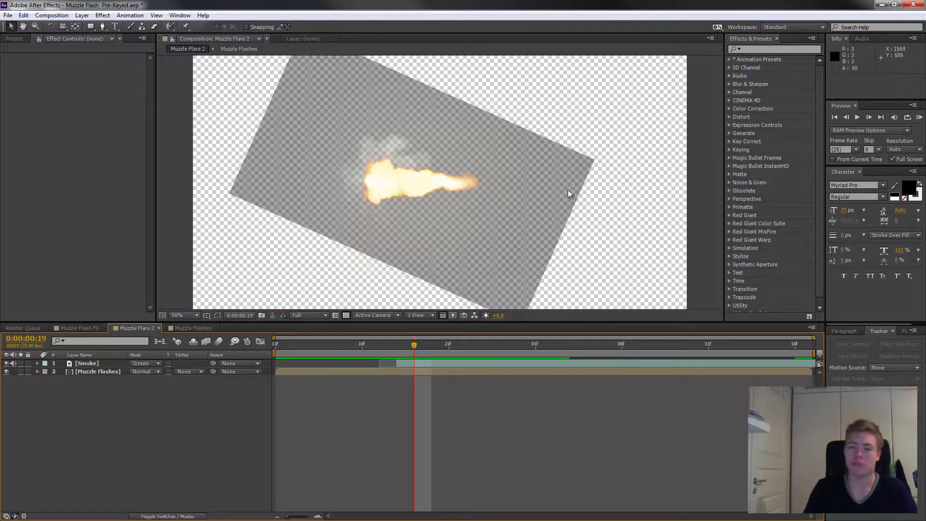
{"action": "key", "text": "comma"}
{"action": "key", "text": "period"}
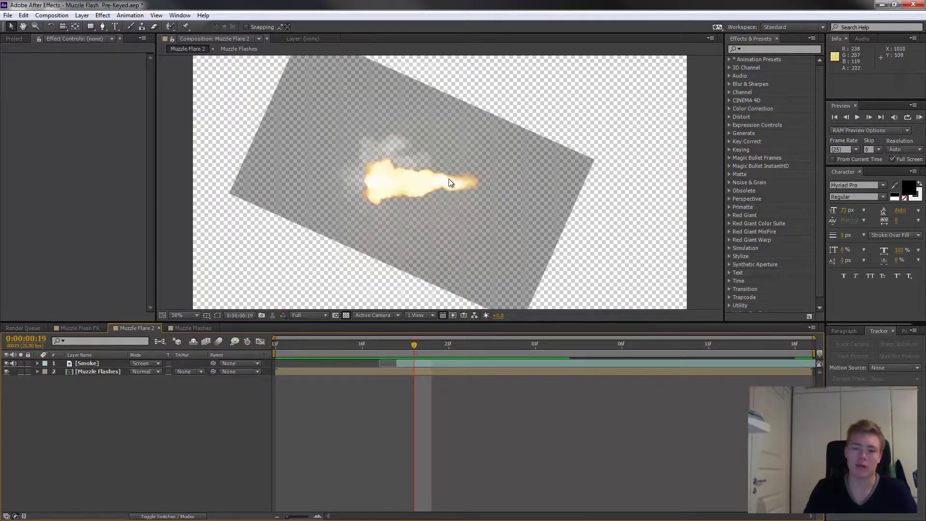
Step: Switch the Smoke layer's blend mode from Screen to Normal and hide the Muzzle Flashes layer
{"action": "left_click", "coordinate": [102, 363]}
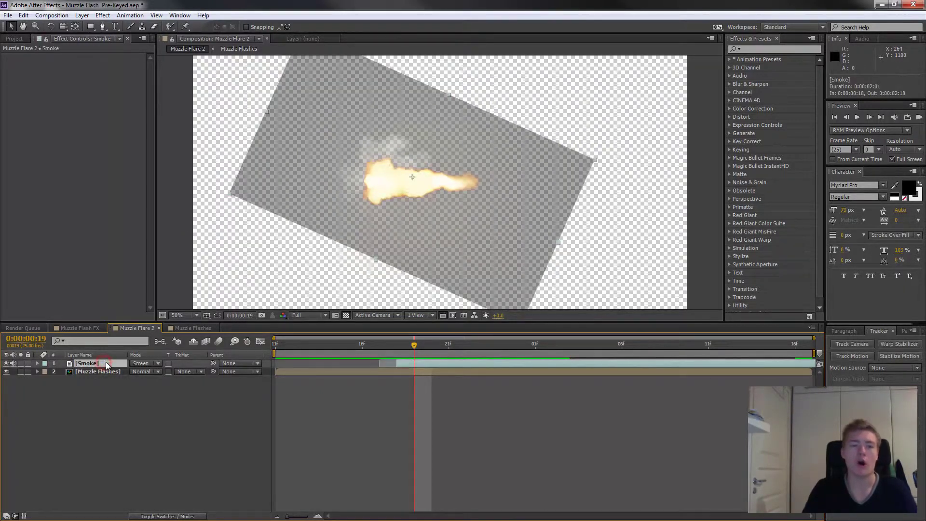
{"action": "left_click", "coordinate": [103, 15]}
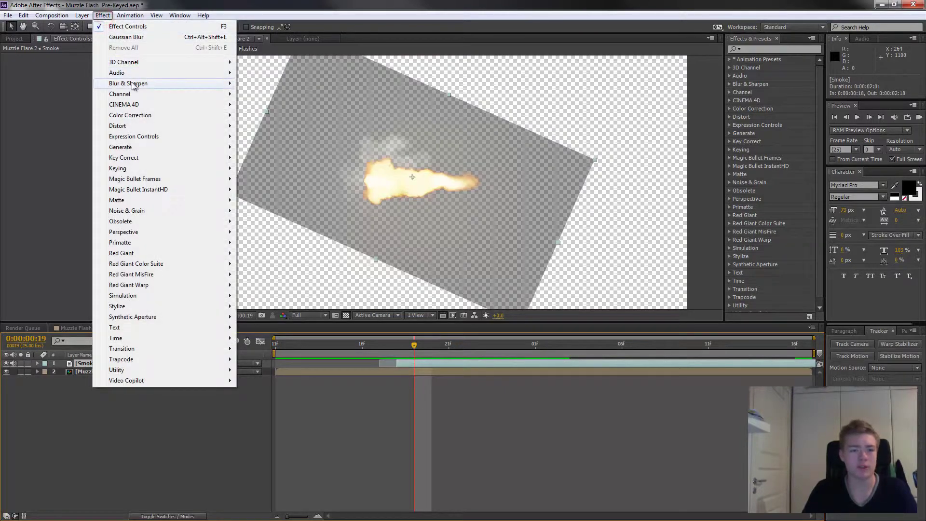
{"action": "left_click", "coordinate": [117, 418]}
{"action": "left_click", "coordinate": [141, 362]}
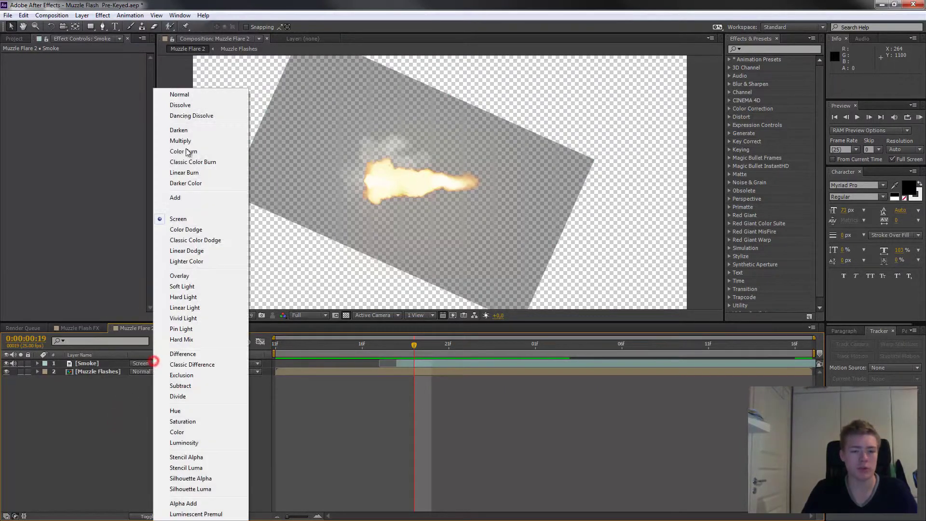
{"action": "left_click", "coordinate": [181, 94]}
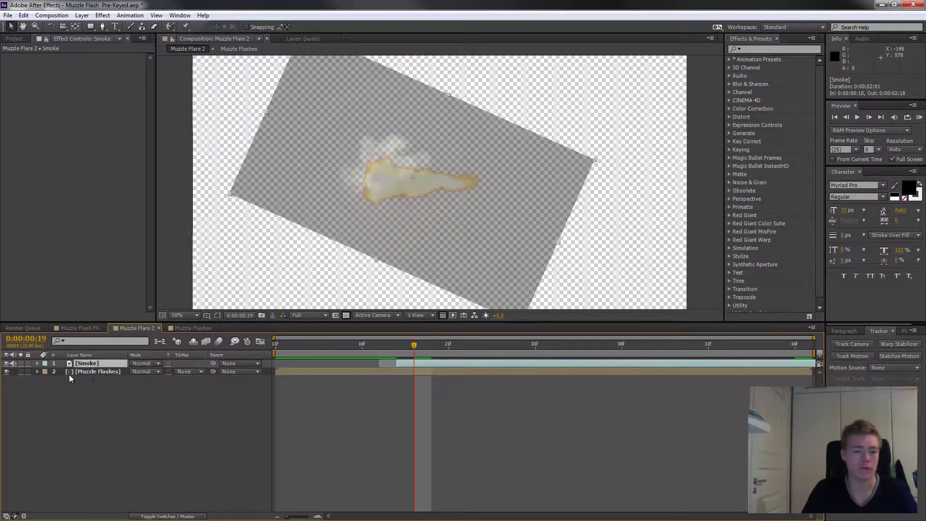
{"action": "left_click", "coordinate": [7, 372]}
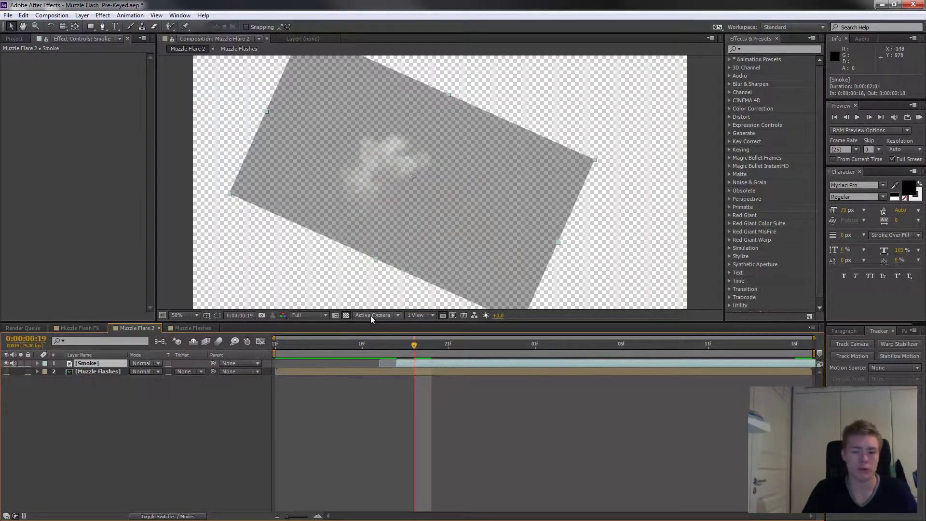
Step: Turn off the transparency grid and add Shift Channels to Smoke, taking alpha from Luminance
{"action": "left_click", "coordinate": [345, 315]}
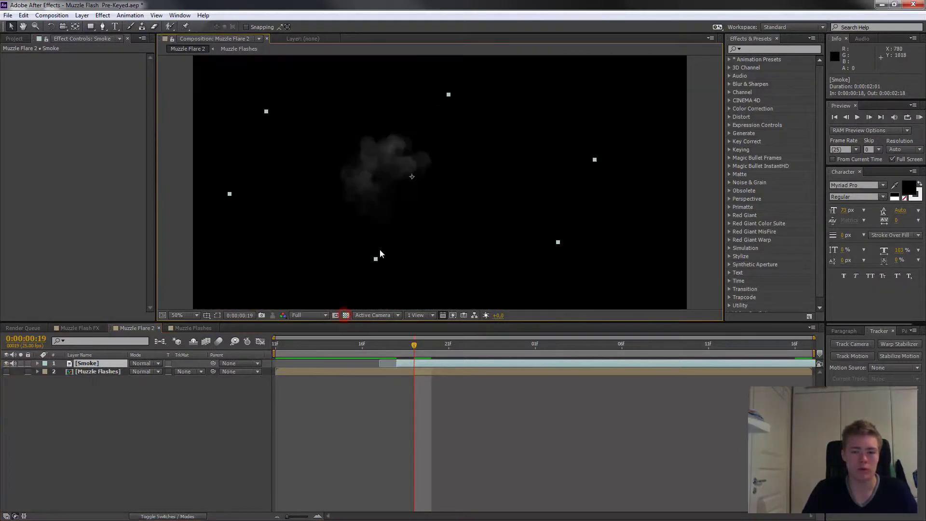
{"action": "left_click", "coordinate": [103, 15]}
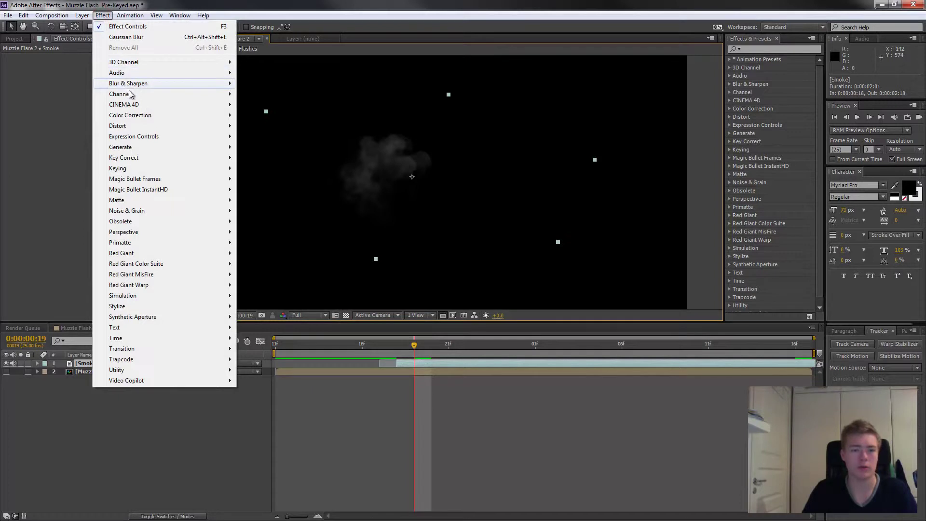
{"action": "mouse_move", "coordinate": [128, 92]}
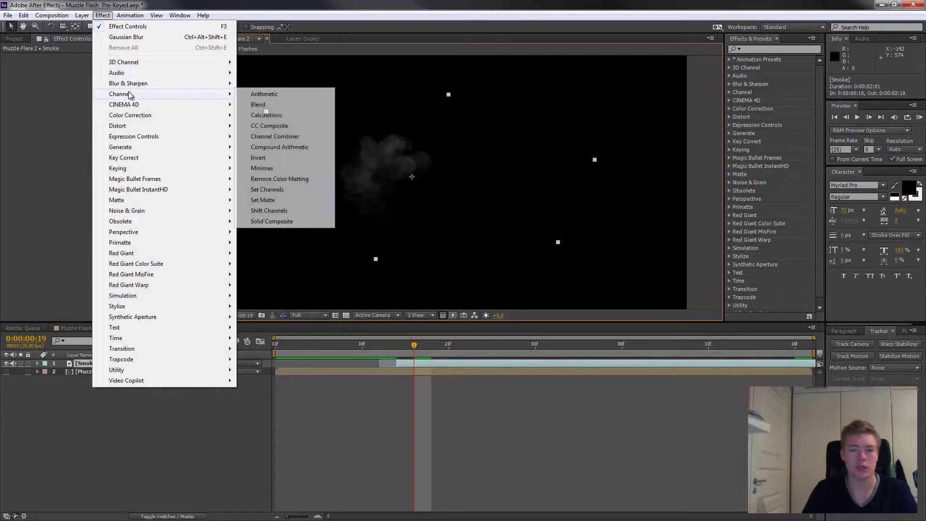
{"action": "left_click", "coordinate": [277, 210]}
{"action": "left_click", "coordinate": [125, 65]}
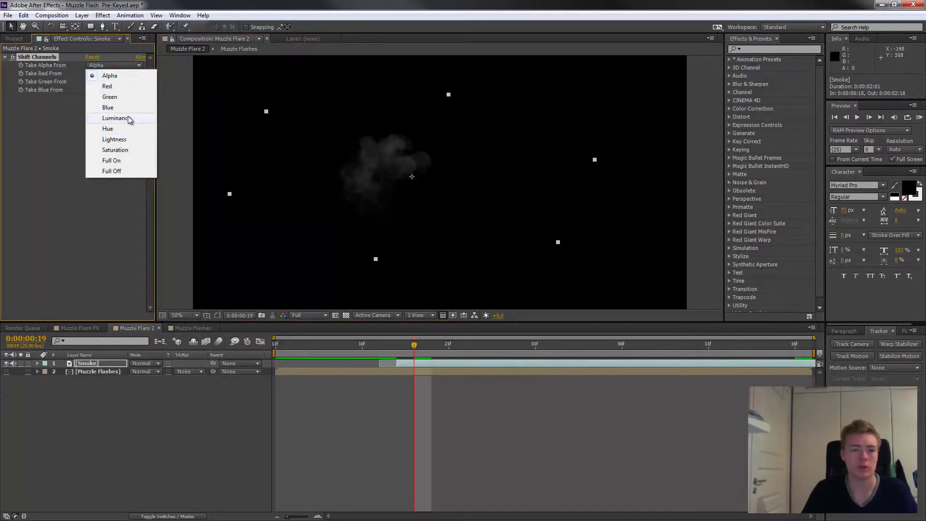
{"action": "left_click", "coordinate": [123, 118]}
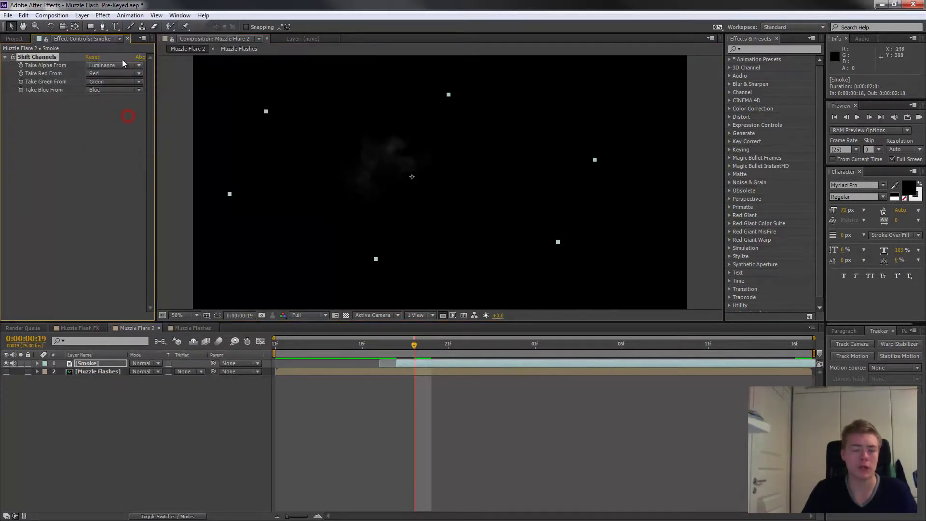
Step: Add Remove Color Matting to the Smoke layer and collapse both effects' settings
{"action": "left_click", "coordinate": [102, 15]}
{"action": "mouse_move", "coordinate": [136, 99]}
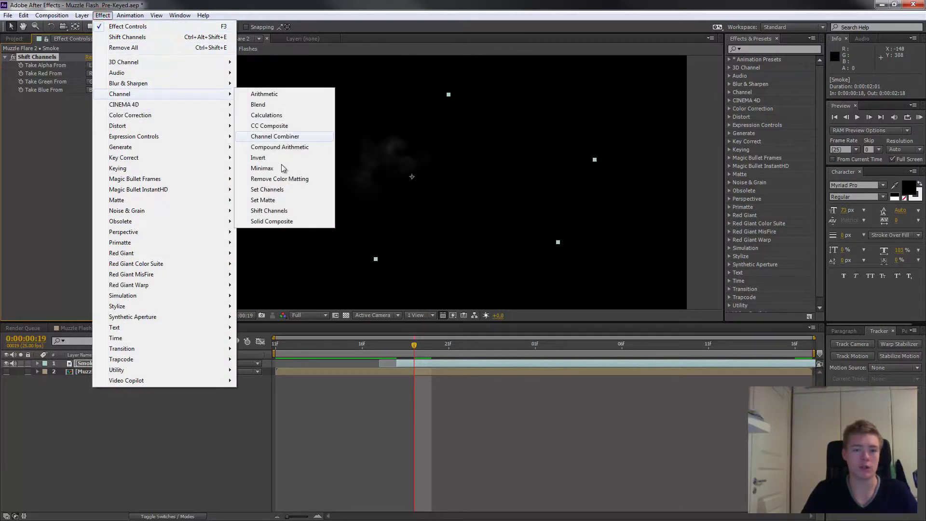
{"action": "left_click", "coordinate": [295, 180]}
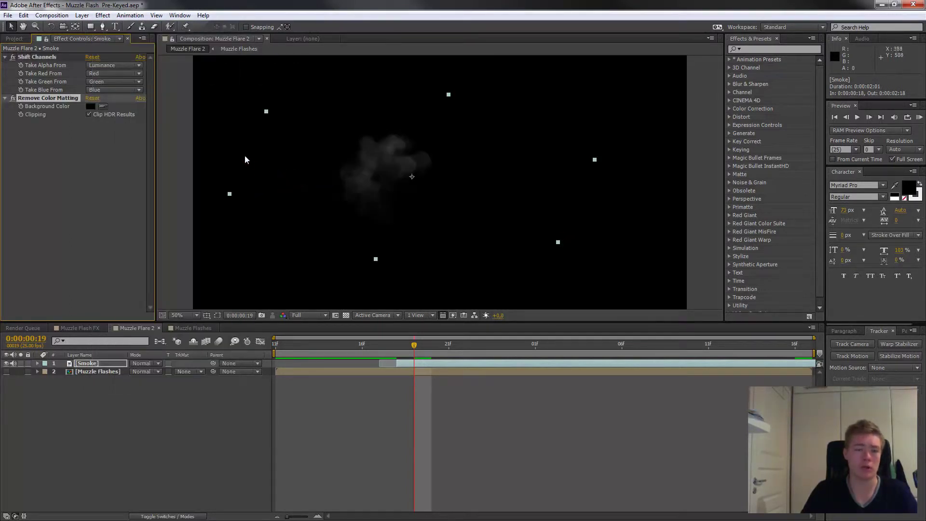
{"action": "left_click", "coordinate": [4, 57]}
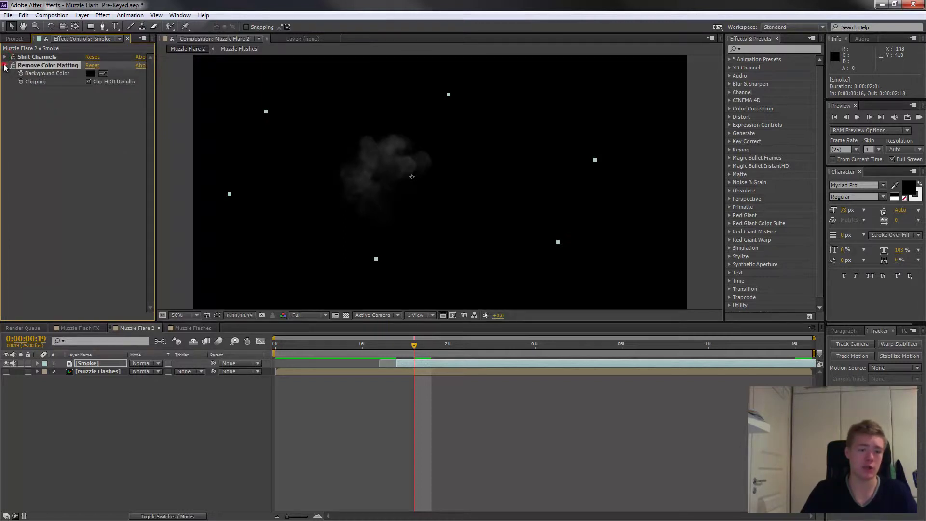
{"action": "left_click", "coordinate": [5, 65]}
Step: Check the smoke alone and with Muzzle Flashes over the transparency checkerboard, previewing frames
{"action": "left_click", "coordinate": [9, 372]}
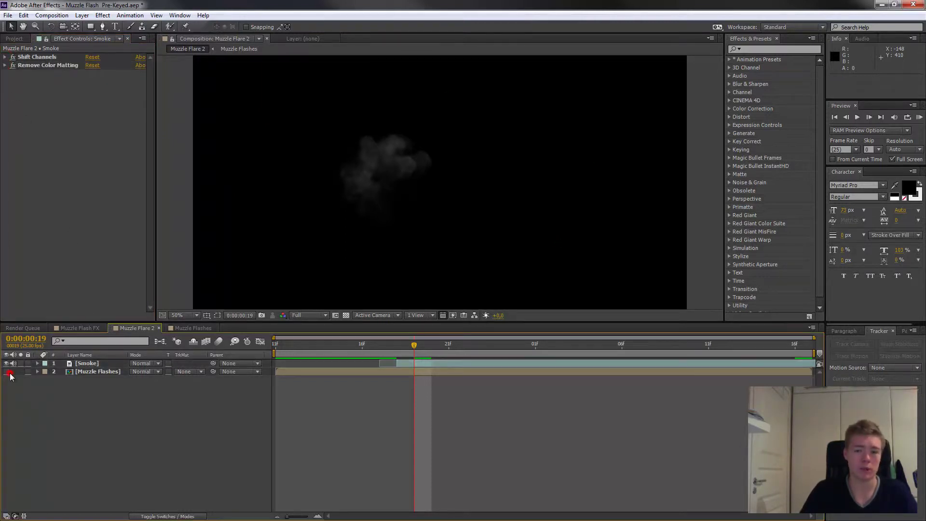
{"action": "left_click", "coordinate": [10, 373]}
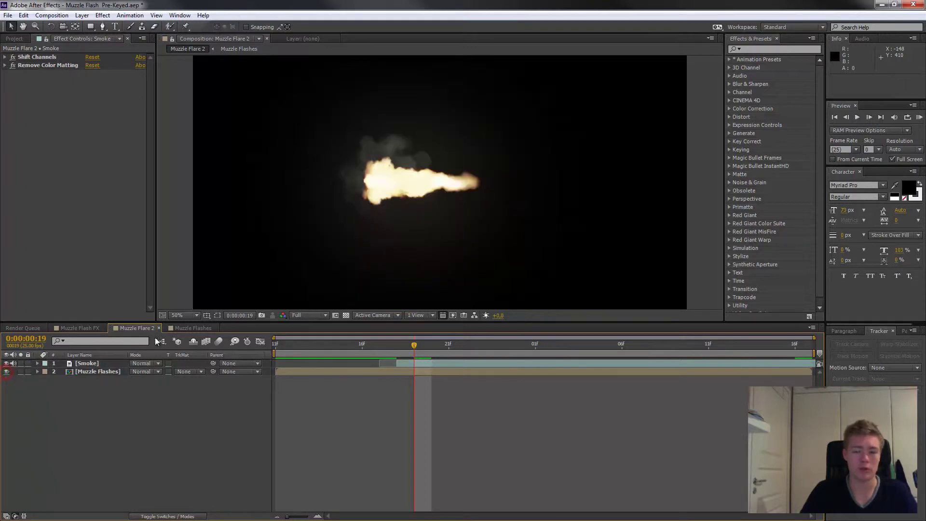
{"action": "left_click", "coordinate": [346, 315]}
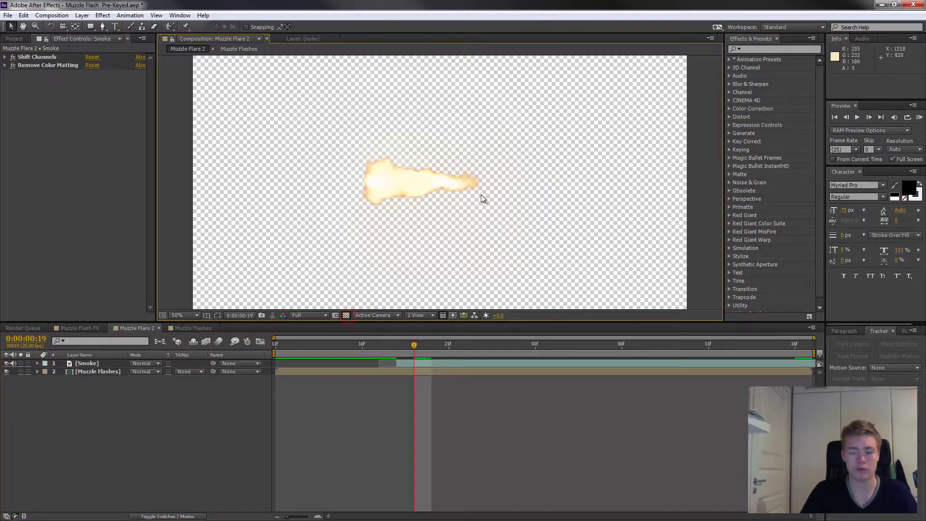
{"action": "scroll", "coordinate": [423, 179], "scroll_direction": "down", "scroll_amount": 2}
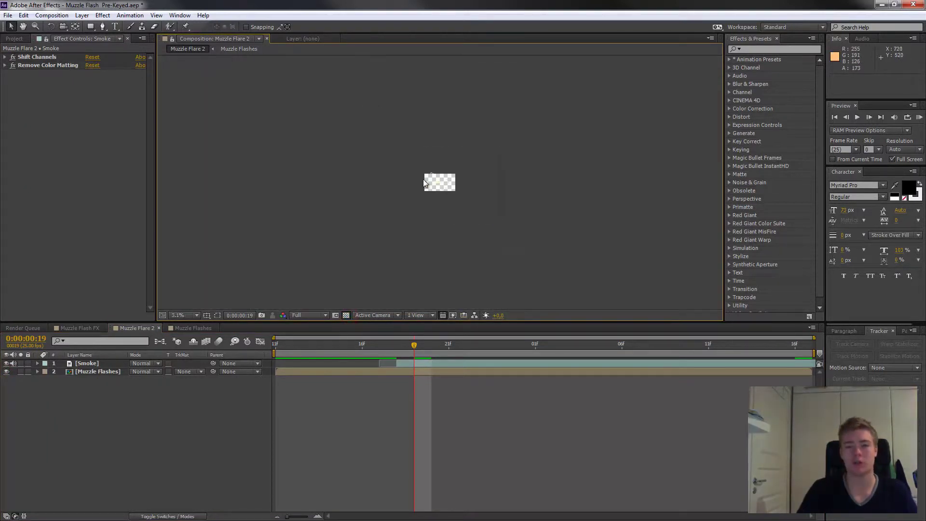
{"action": "scroll", "coordinate": [411, 168], "scroll_direction": "up", "scroll_amount": 2}
{"action": "scroll", "coordinate": [583, 132], "scroll_direction": "down", "scroll_amount": 2}
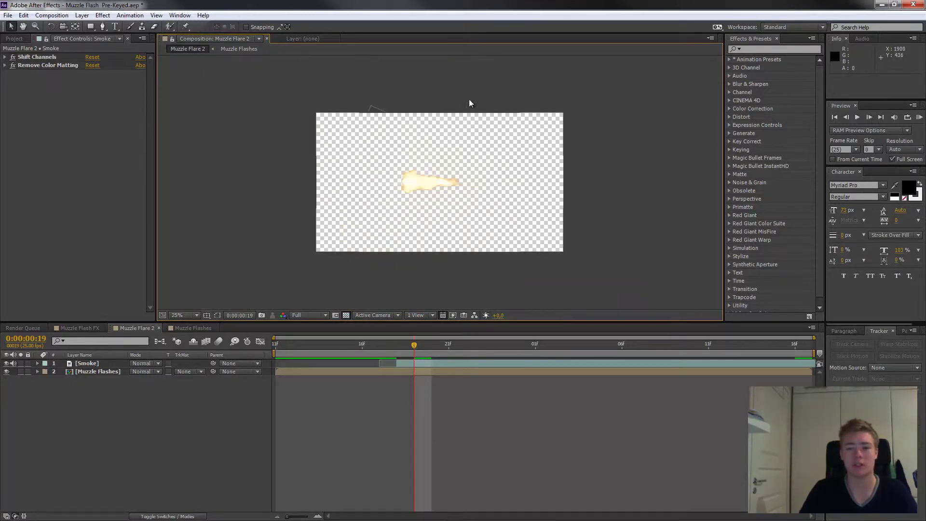
{"action": "key", "text": "KP_0"}
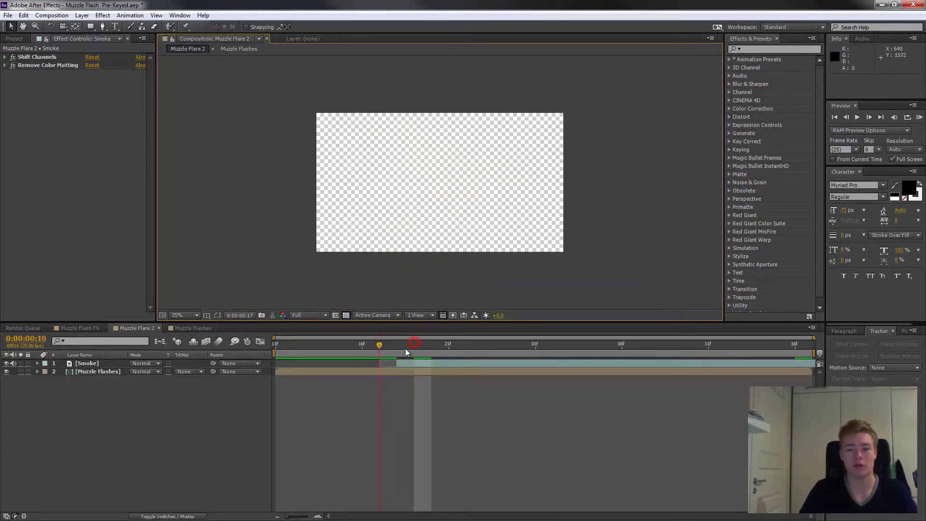
{"action": "key", "text": "Page_Up"}
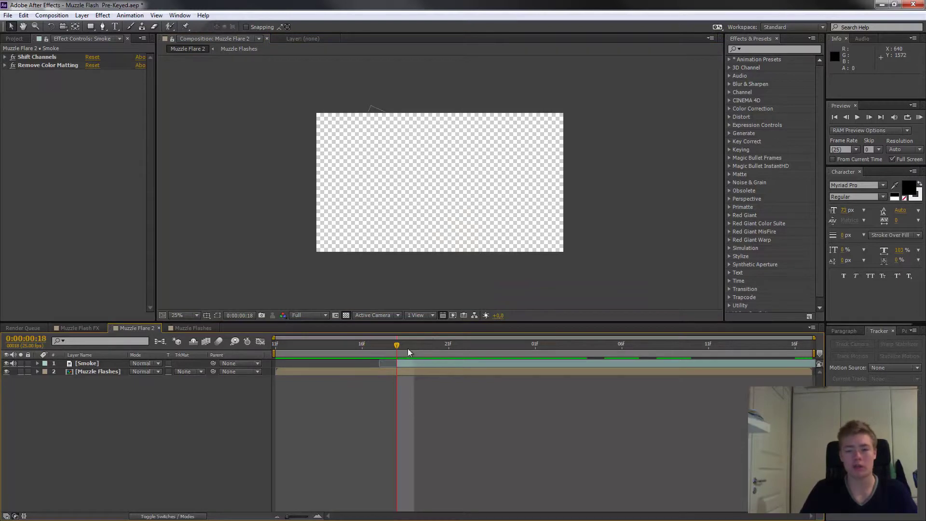
{"action": "mouse_move", "coordinate": [398, 345]}
{"action": "left_mouse_down"}
{"action": "mouse_move", "coordinate": [463, 344]}
{"action": "mouse_move", "coordinate": [405, 345]}
{"action": "left_mouse_up"}
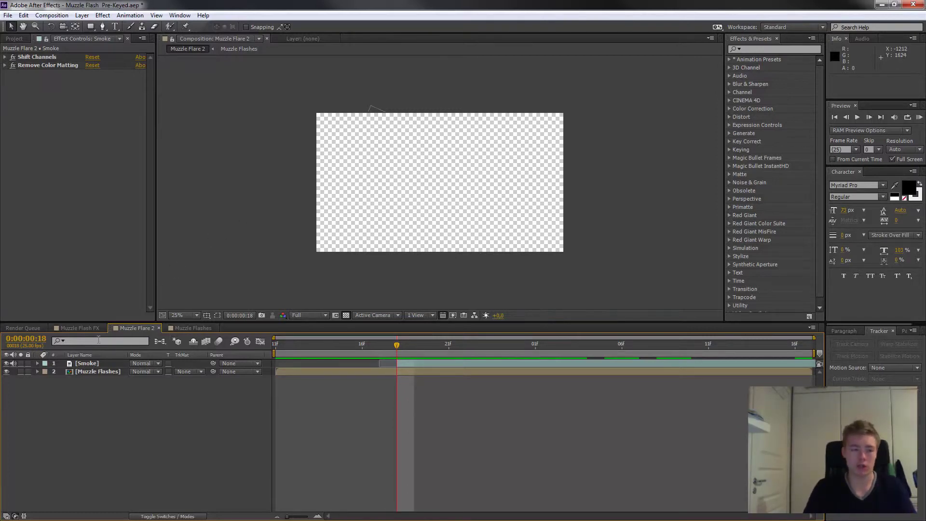
Step: Turn off the transparency grid, preview the flash, and set magnification to Fit up to 100%
{"action": "left_click", "coordinate": [87, 364]}
{"action": "left_click", "coordinate": [92, 371]}
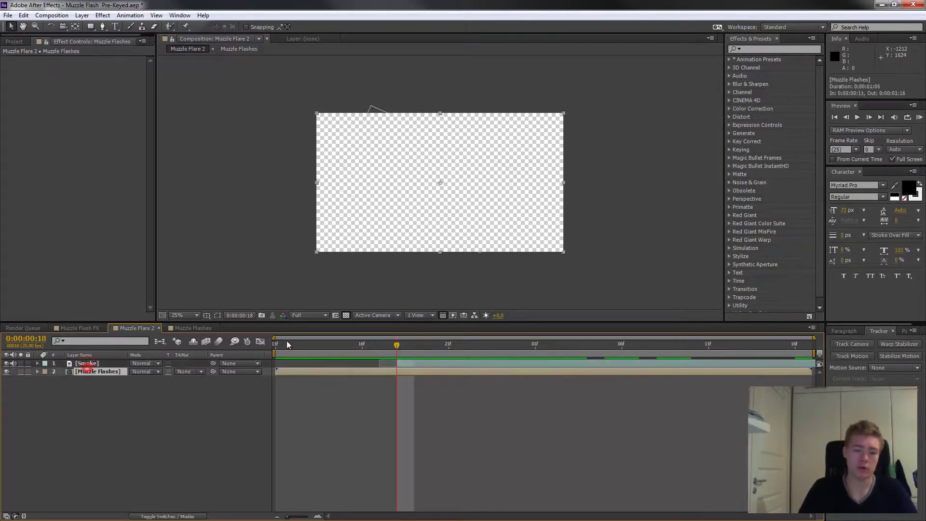
{"action": "left_click", "coordinate": [346, 315]}
{"action": "left_click_drag", "start_coordinate": [398, 345], "coordinate": [326, 354]}
{"action": "key", "text": "space"}
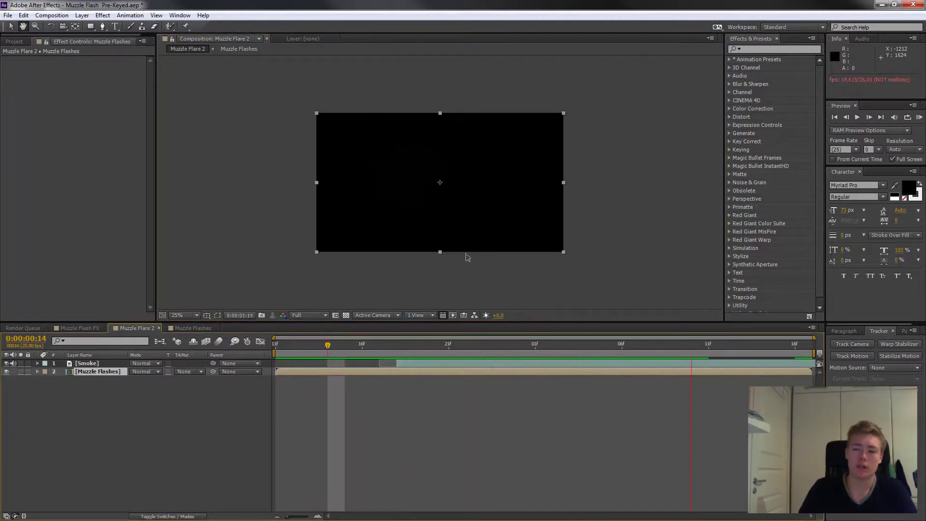
{"action": "key", "text": "space"}
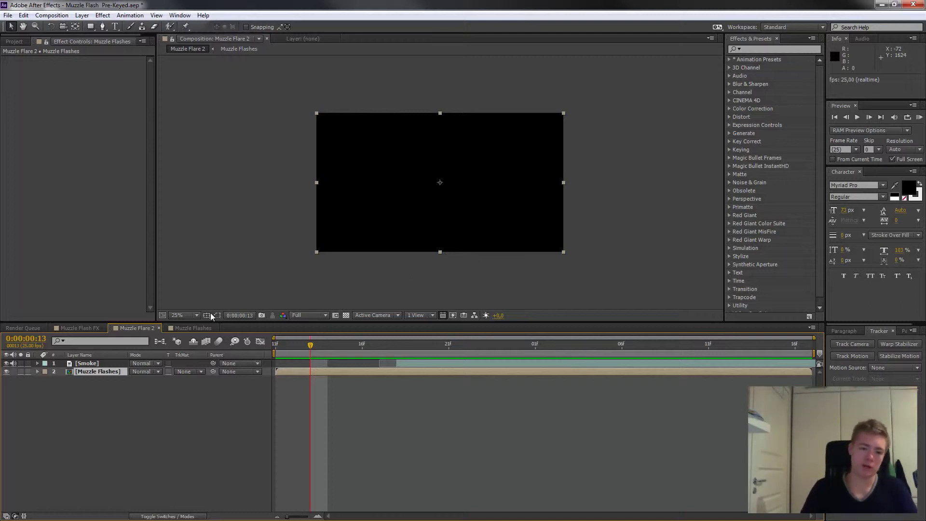
{"action": "left_click", "coordinate": [184, 315]}
{"action": "left_click", "coordinate": [201, 337]}
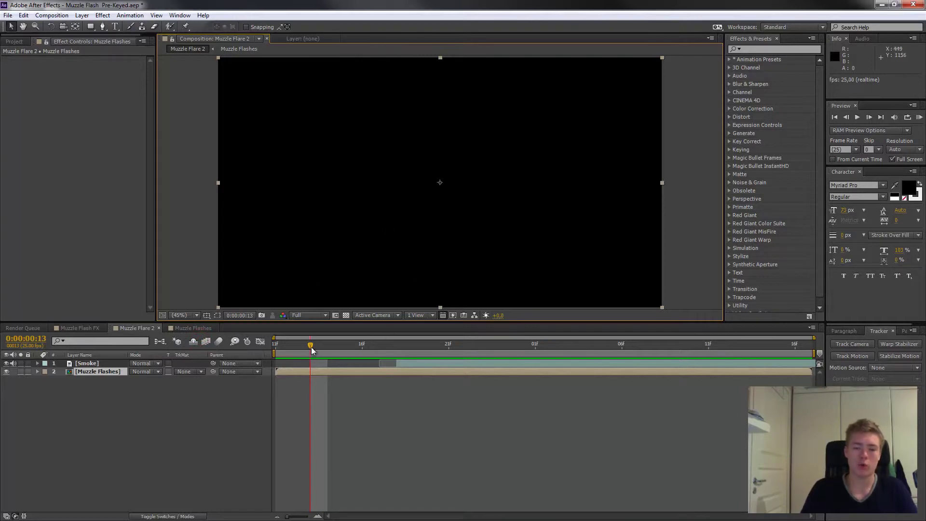
Step: Drag the Muzzle Flash FX comp from the Project panel into the Render Queue
{"action": "left_click_drag", "start_coordinate": [310, 345], "coordinate": [293, 347]}
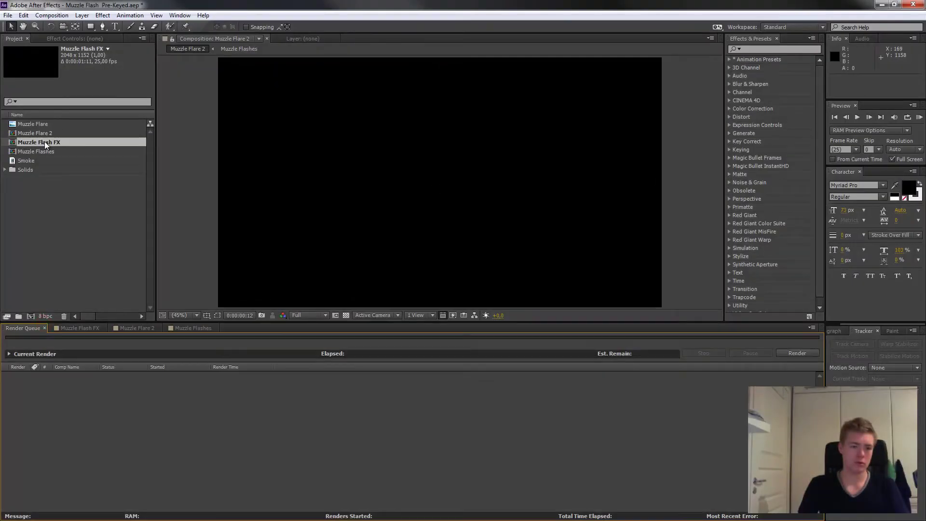
{"action": "left_click_drag", "start_coordinate": [45, 142], "coordinate": [48, 392]}
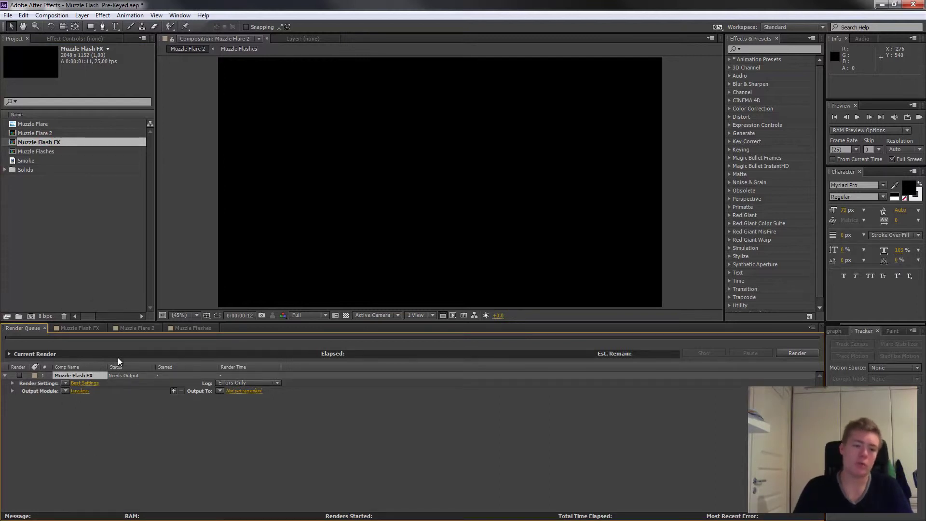
Step: Confirm the Muzzle Flash FX render settings at Best quality and Full resolution
{"action": "left_click", "coordinate": [85, 383]}
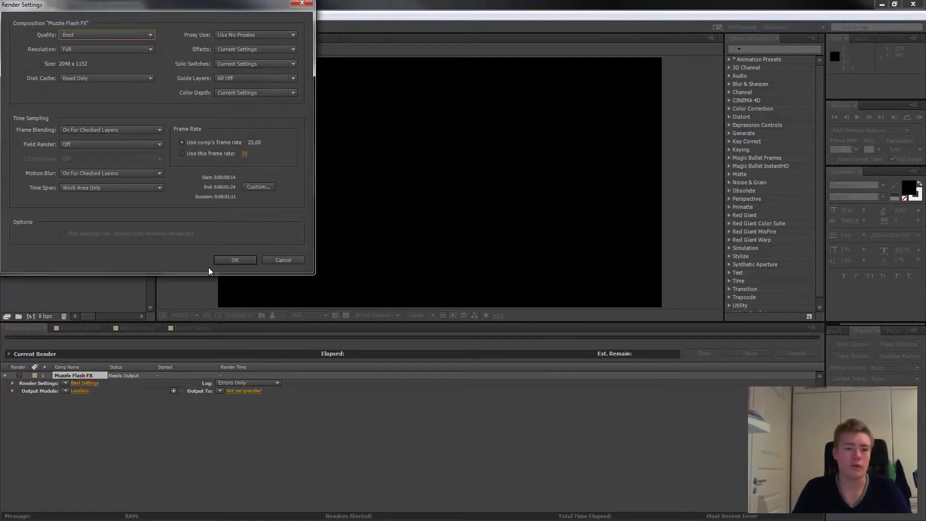
{"action": "left_click", "coordinate": [110, 34]}
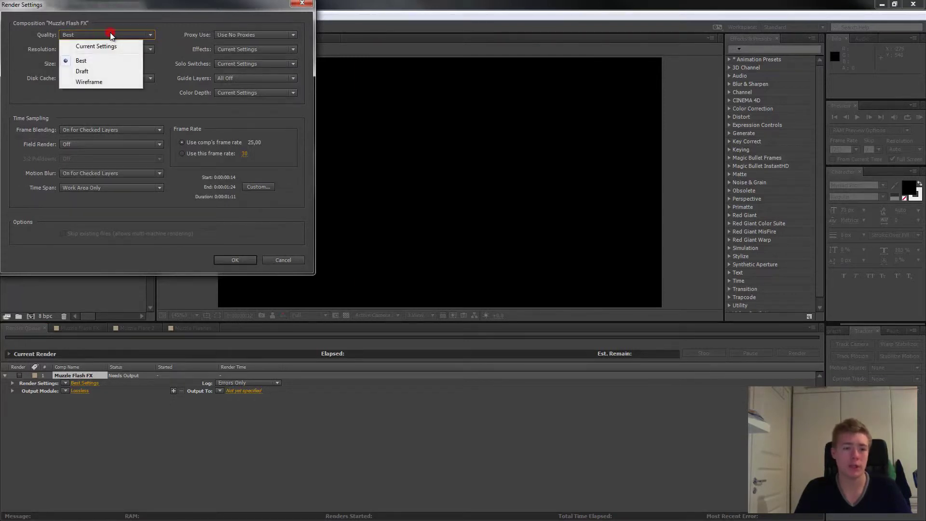
{"action": "left_click", "coordinate": [104, 60]}
{"action": "left_click", "coordinate": [104, 50]}
{"action": "left_click", "coordinate": [104, 50]}
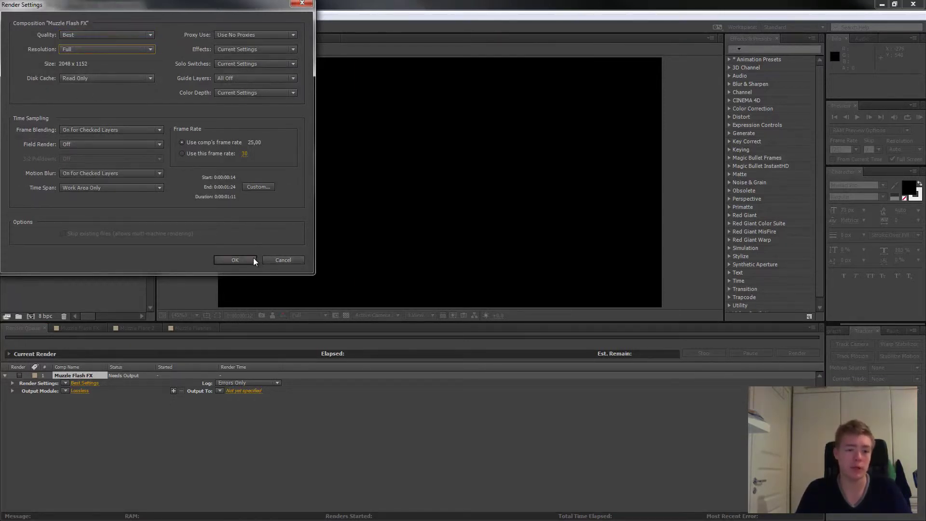
{"action": "left_click", "coordinate": [234, 260]}
Step: Change the Lossless output module to RGB + Alpha channels and 44,100 kHz audio
{"action": "left_click", "coordinate": [80, 391]}
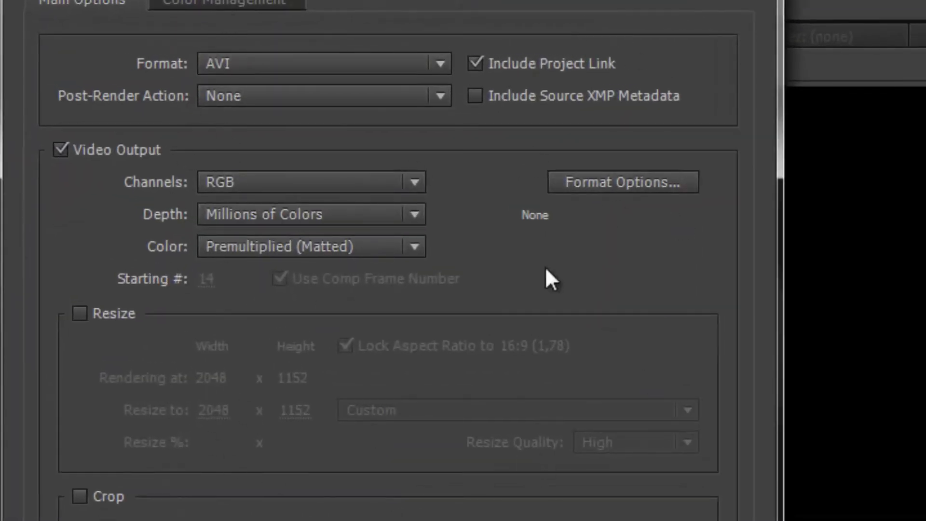
{"action": "left_click", "coordinate": [225, 176]}
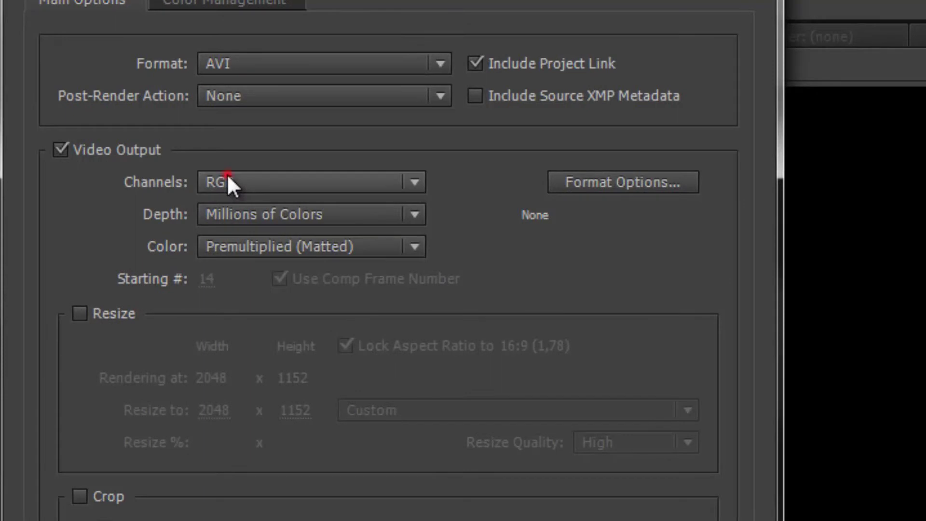
{"action": "left_click", "coordinate": [225, 177]}
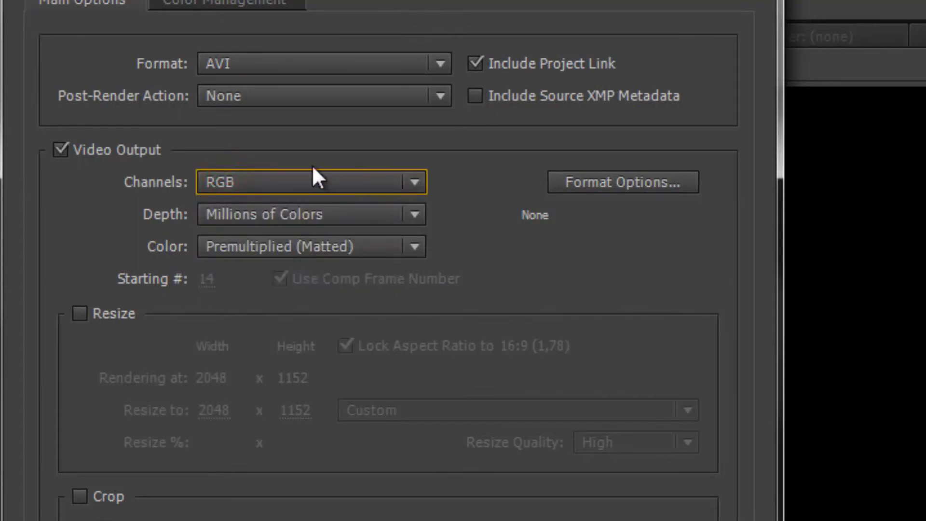
{"action": "left_click", "coordinate": [300, 182]}
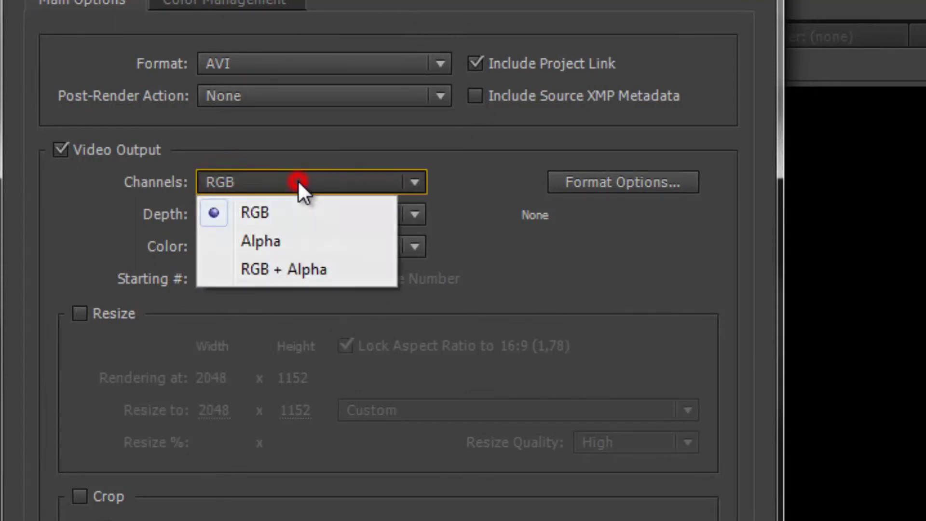
{"action": "left_click", "coordinate": [288, 267]}
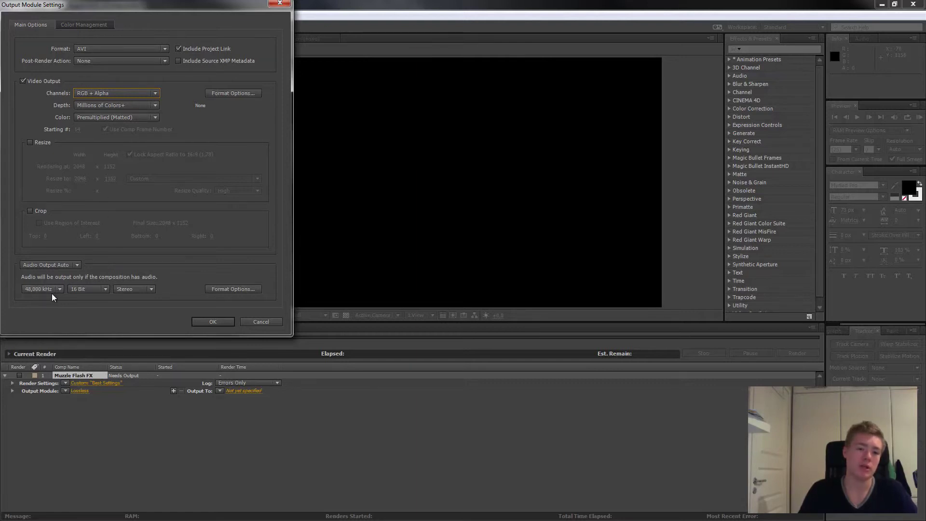
{"action": "left_click", "coordinate": [52, 289]}
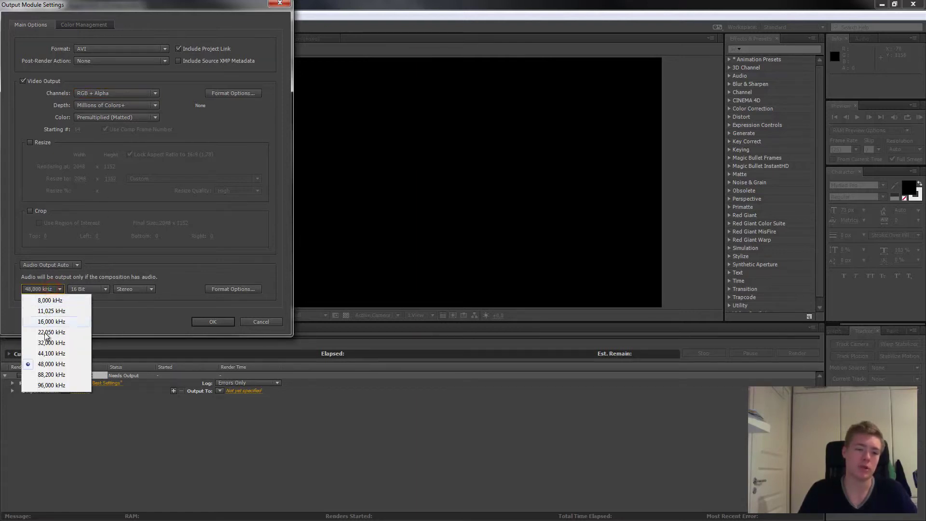
{"action": "left_click", "coordinate": [45, 355]}
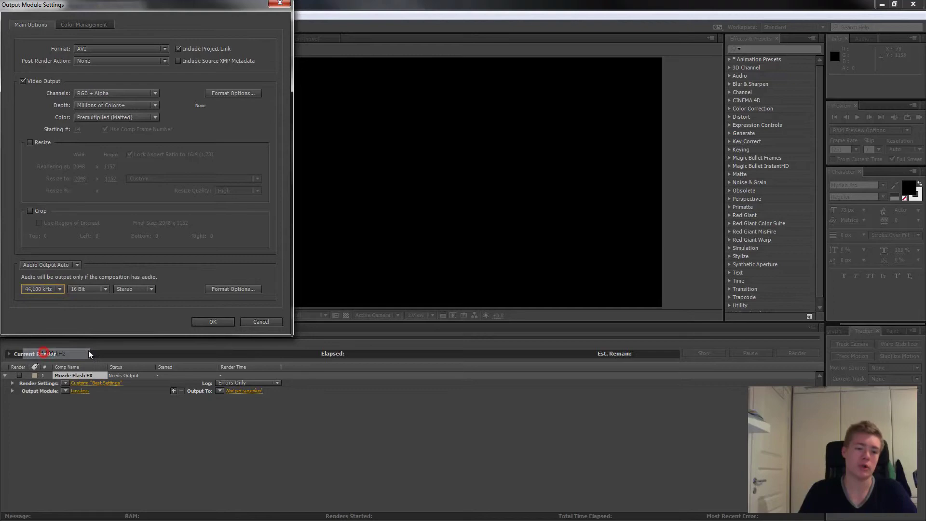
{"action": "left_click", "coordinate": [213, 323]}
Step: Set the output file to Muzzle Flash FX.avi and start the render
{"action": "left_click", "coordinate": [244, 391]}
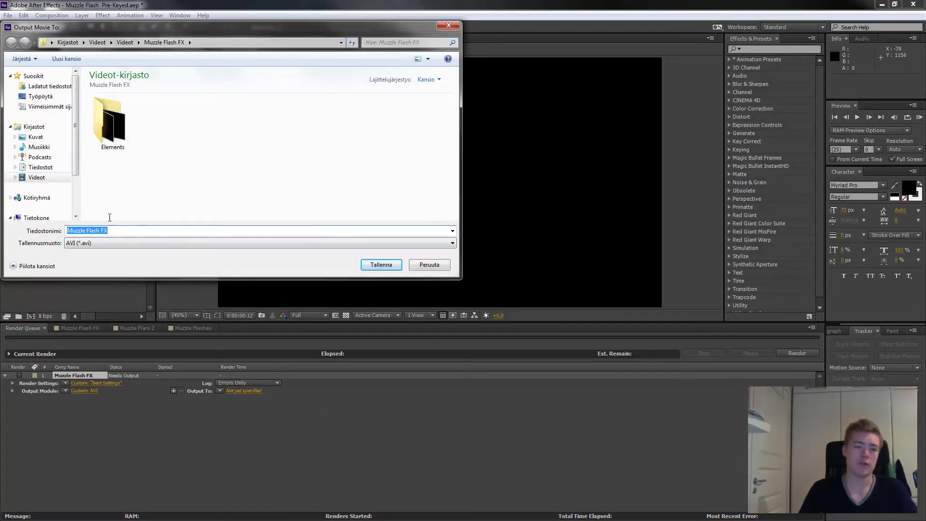
{"action": "left_click", "coordinate": [379, 265]}
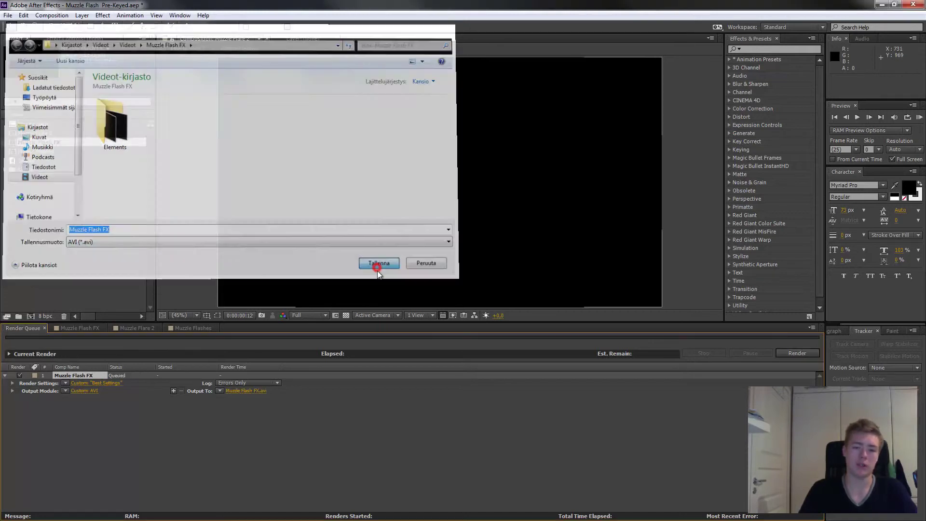
{"action": "left_click", "coordinate": [797, 353]}
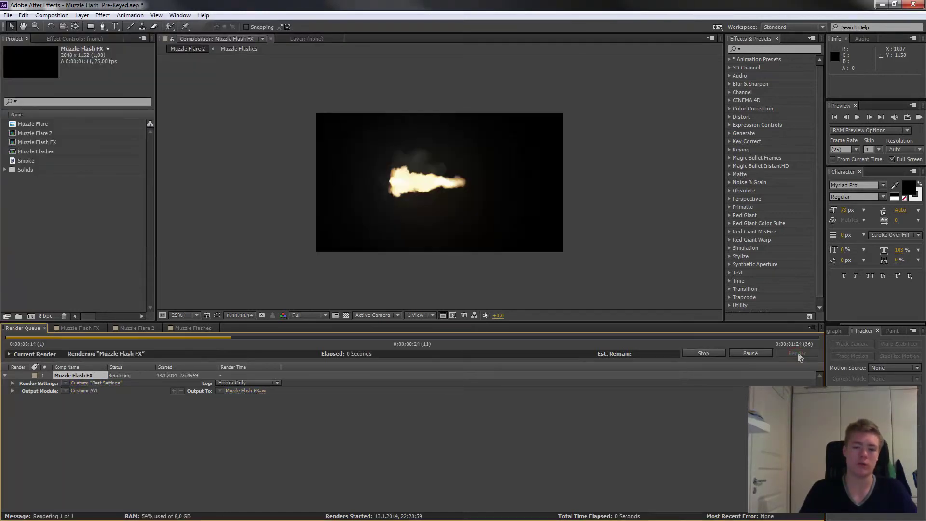